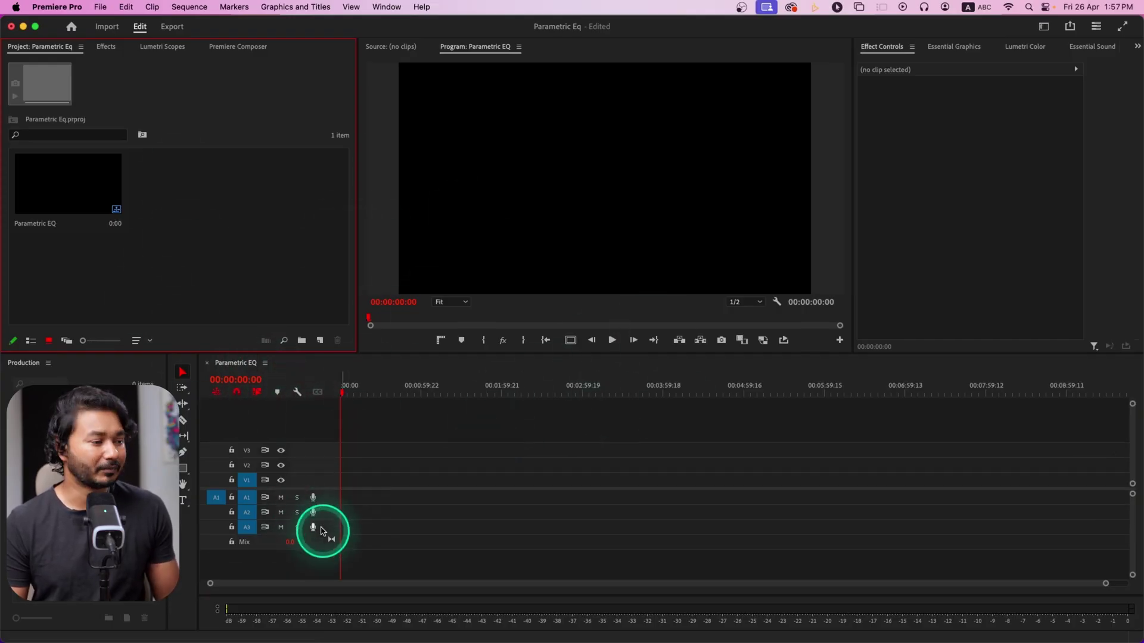
Step: Set fifine Microphone as A1's voice-over source and record a roughly 12-second voice-over clip
right_click(326, 495)
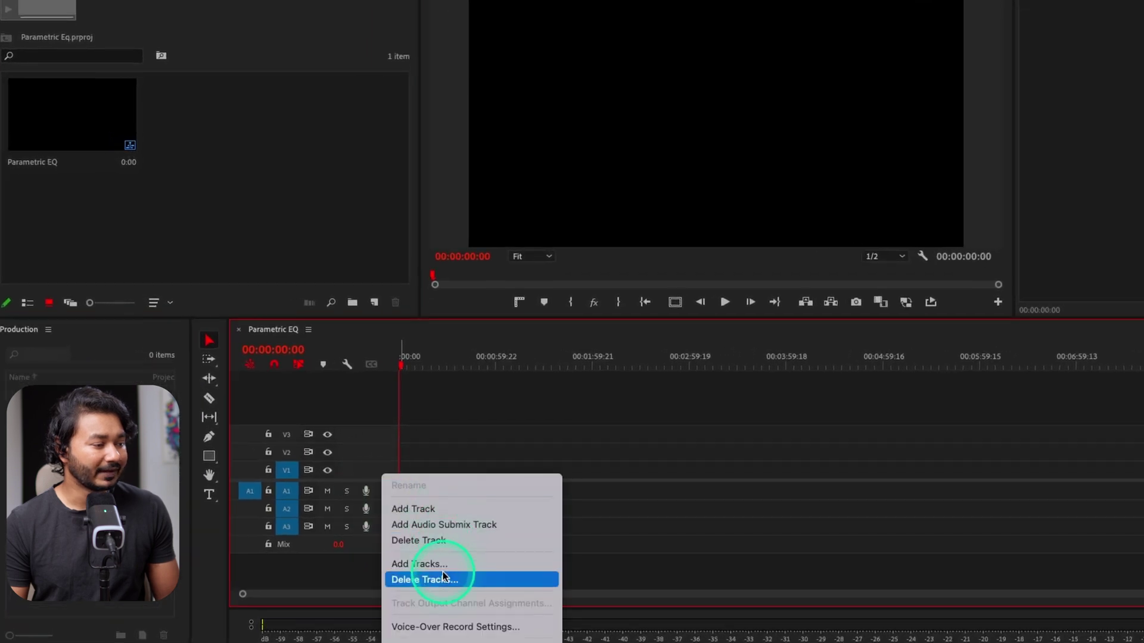
click(443, 625)
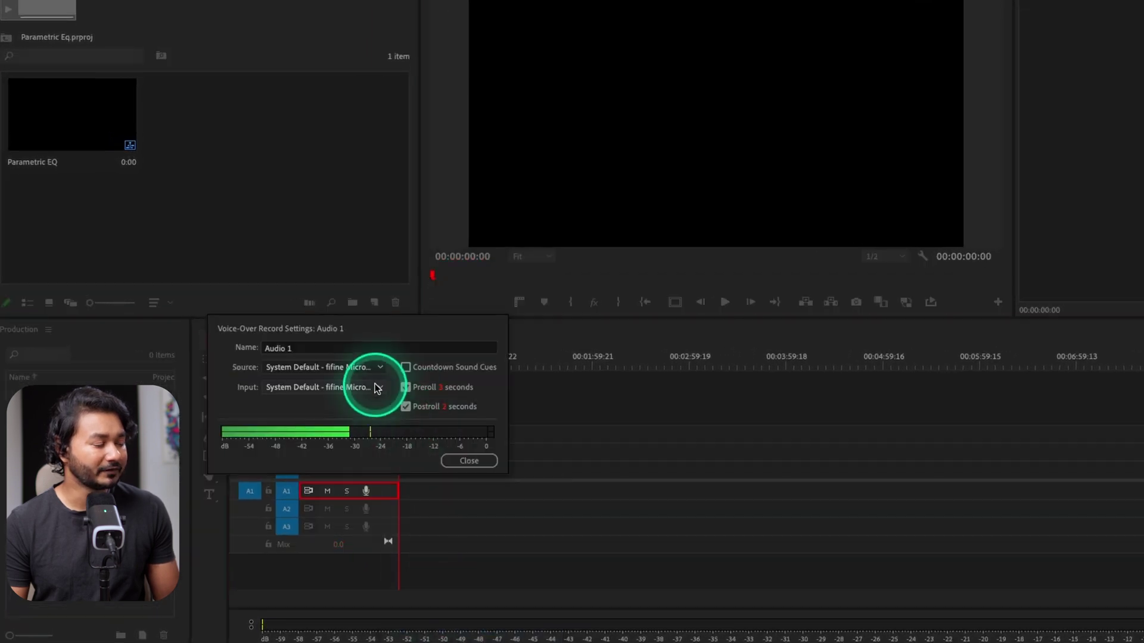
click(309, 368)
click(323, 414)
click(453, 462)
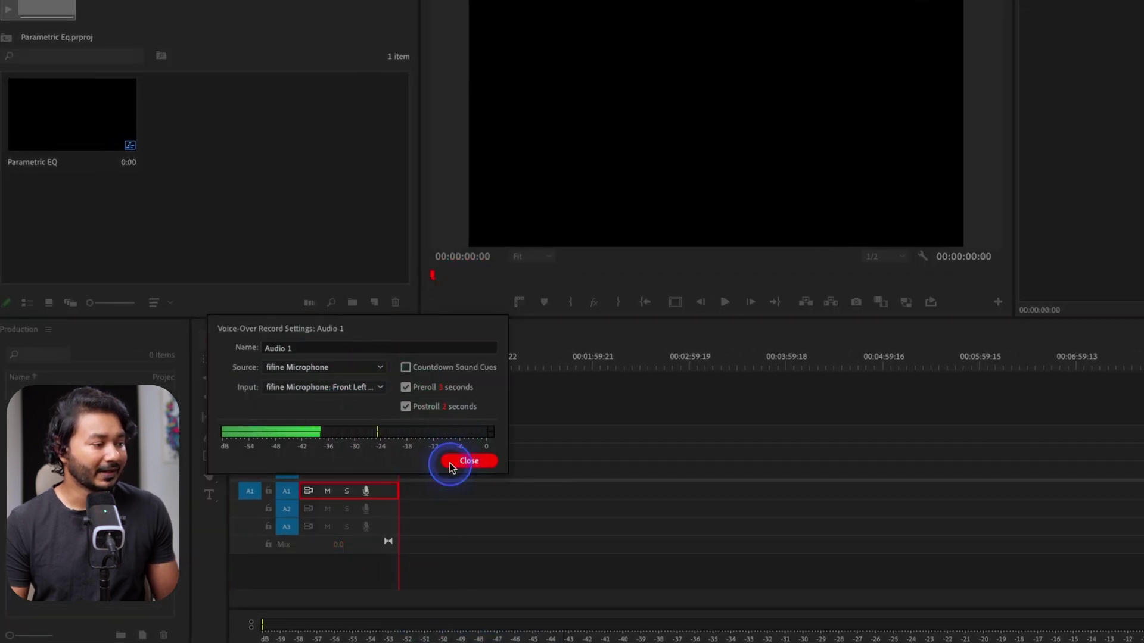
click(366, 491)
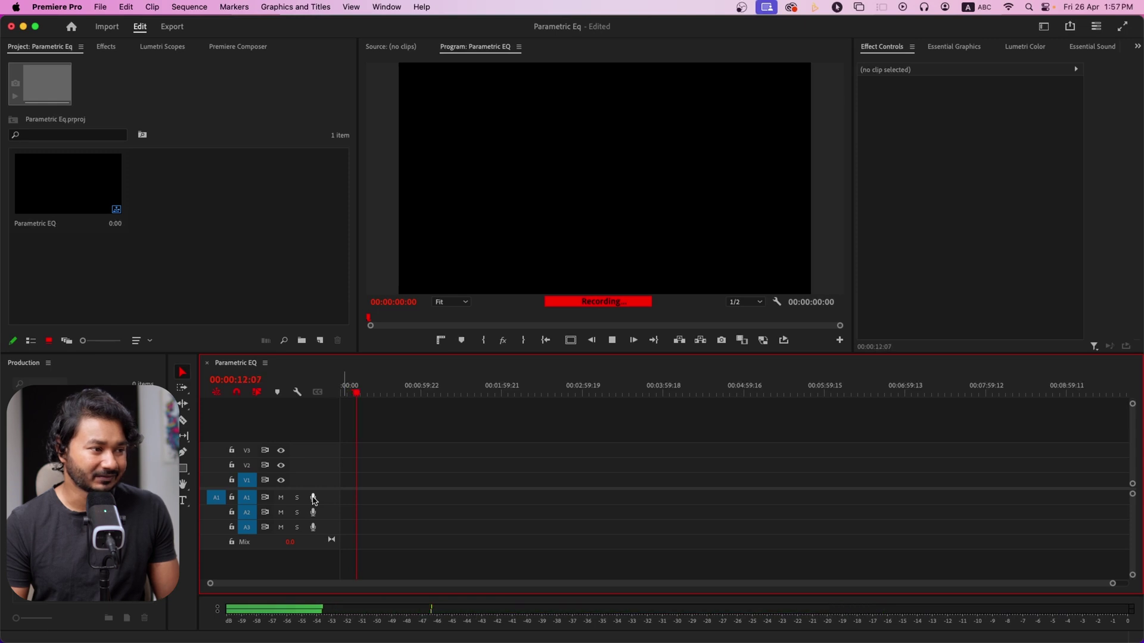
click(314, 498)
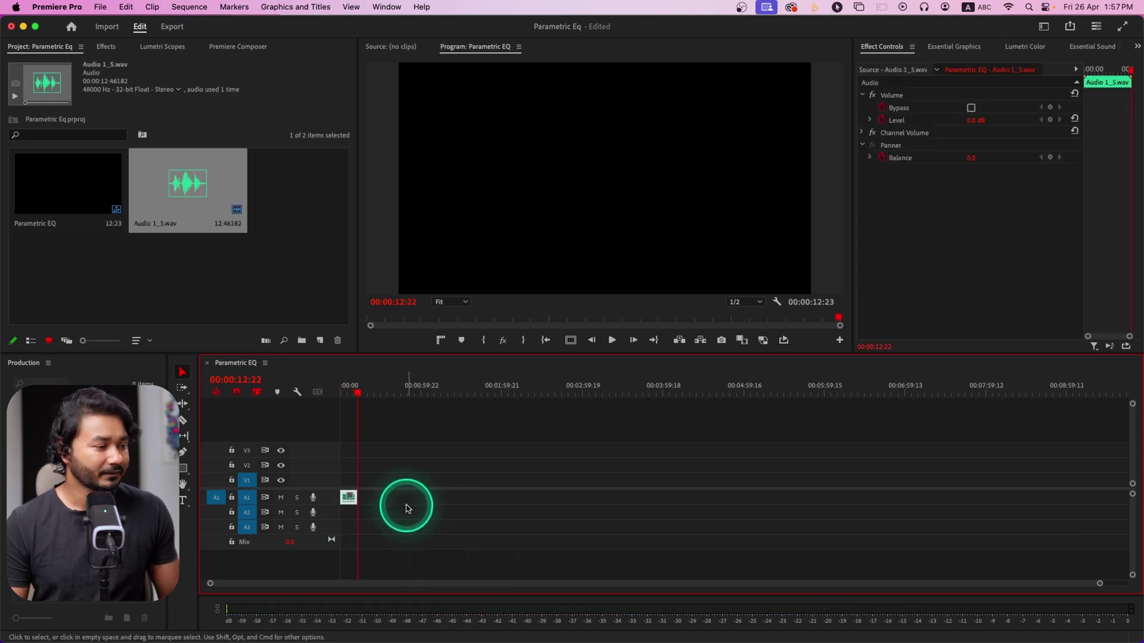
Step: Fit the recorded clip in the timeline and play the voice-over back from the start
alt+scroll(371, 511, up, 10)
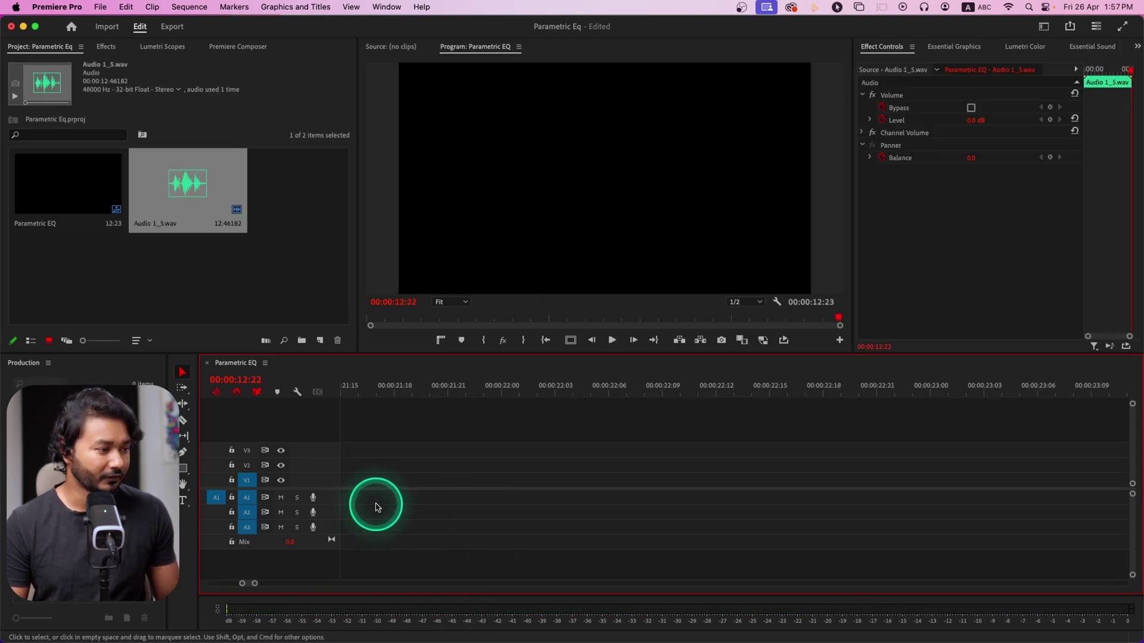
key(backslash)
drag(455, 383, 285, 396)
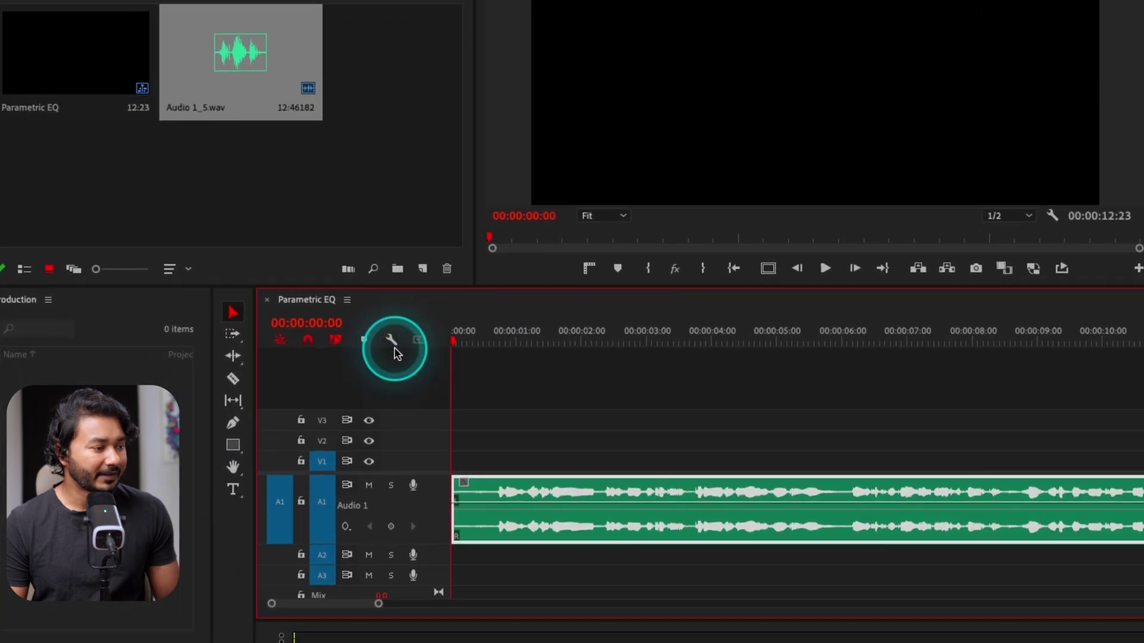
key(space)
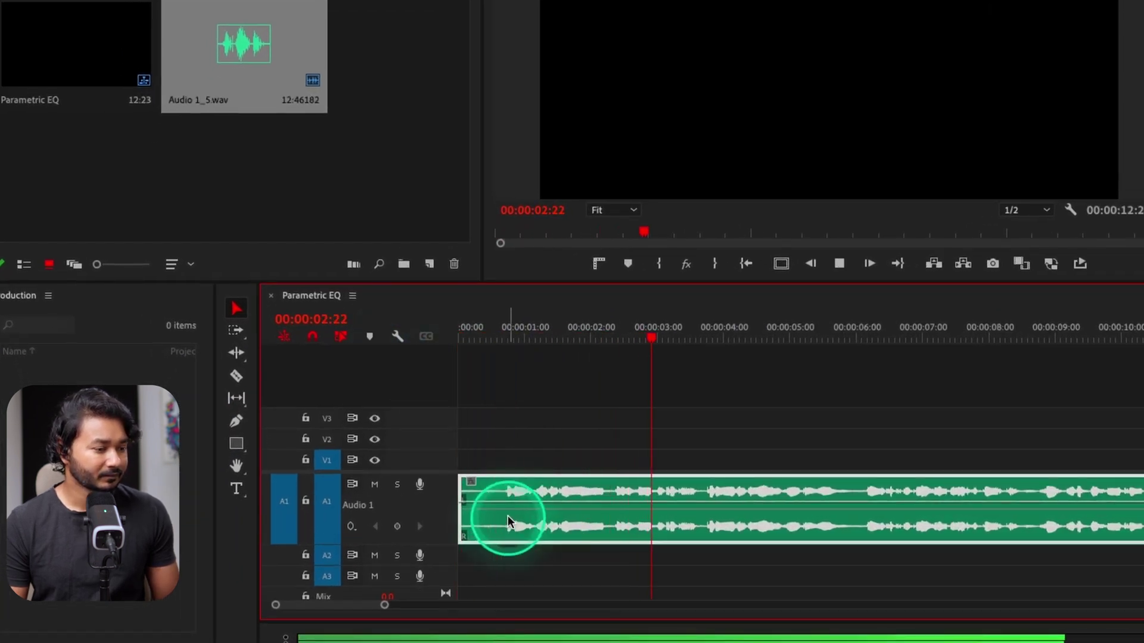
key(space)
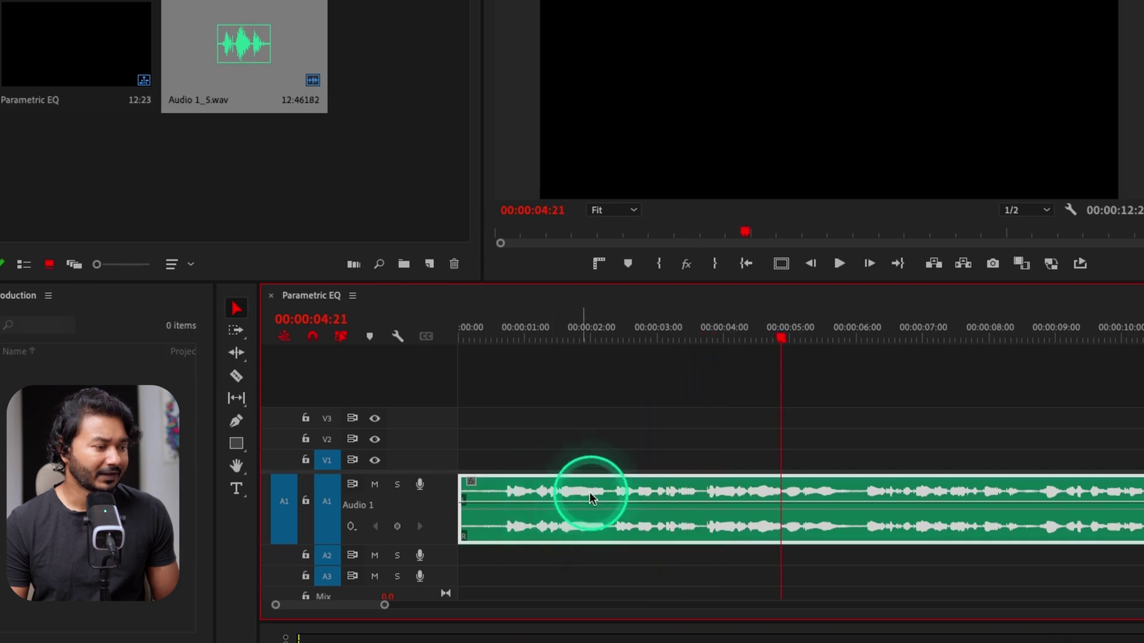
Step: Raise the Audio 1_5.wav clip's volume to about 9.9 dB while it plays
drag(678, 502, 677, 491)
key(space)
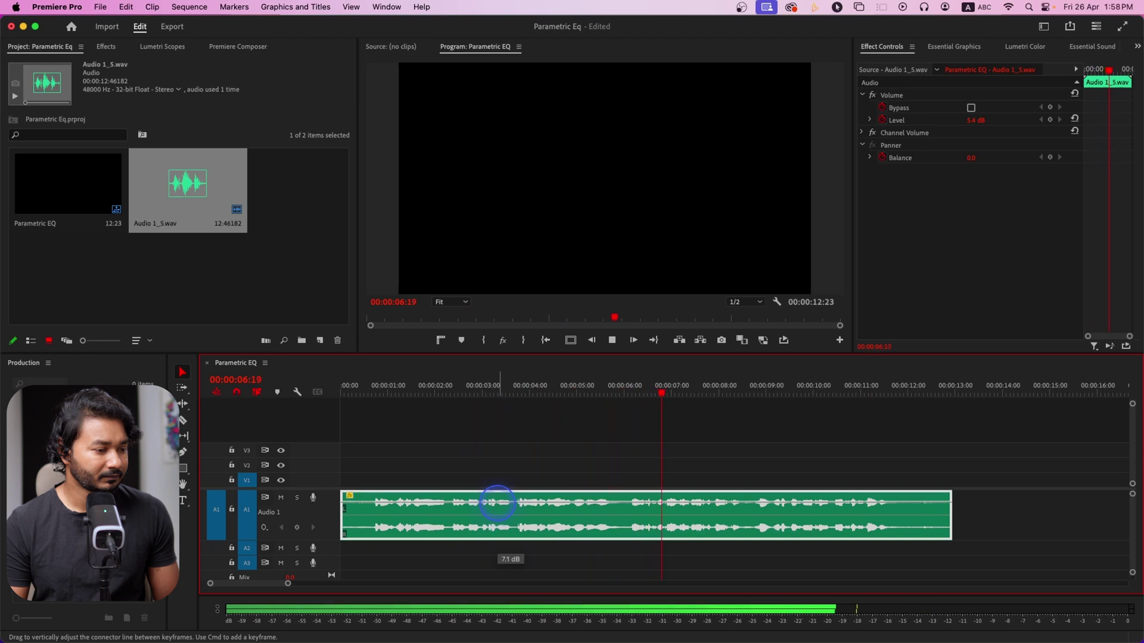
drag(497, 502, 496, 498)
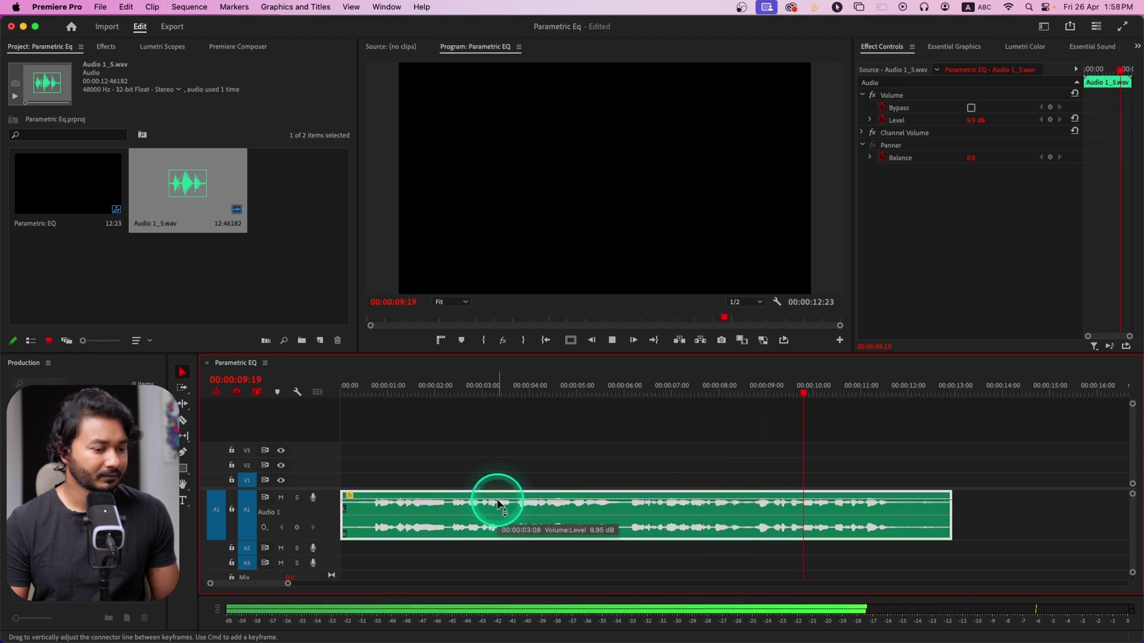
drag(497, 498, 497, 499)
key(space)
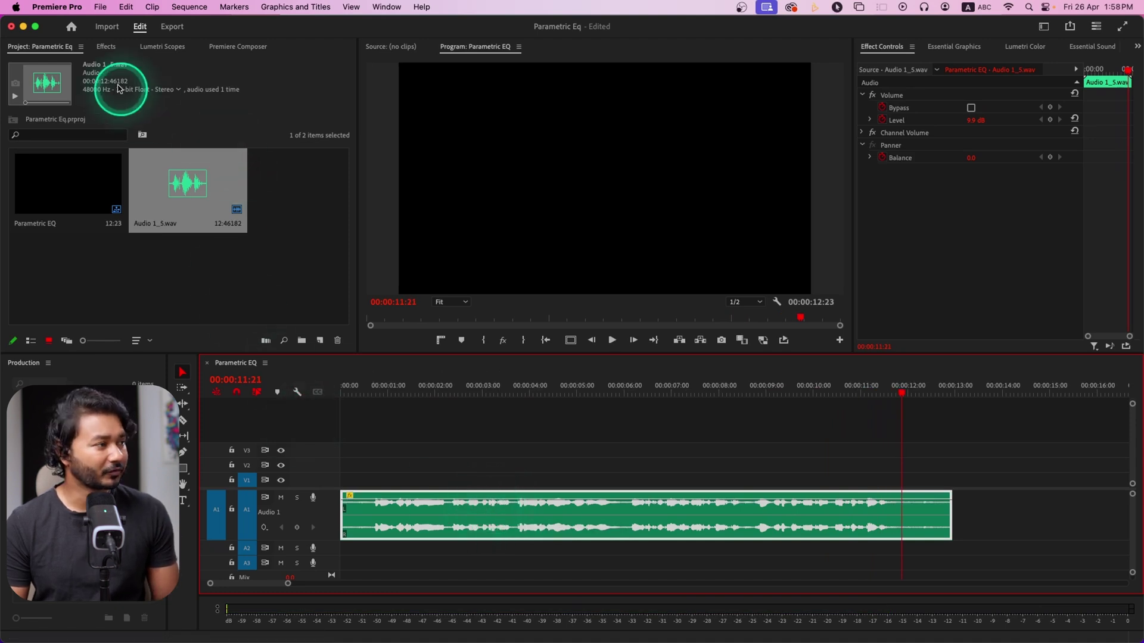
click(105, 47)
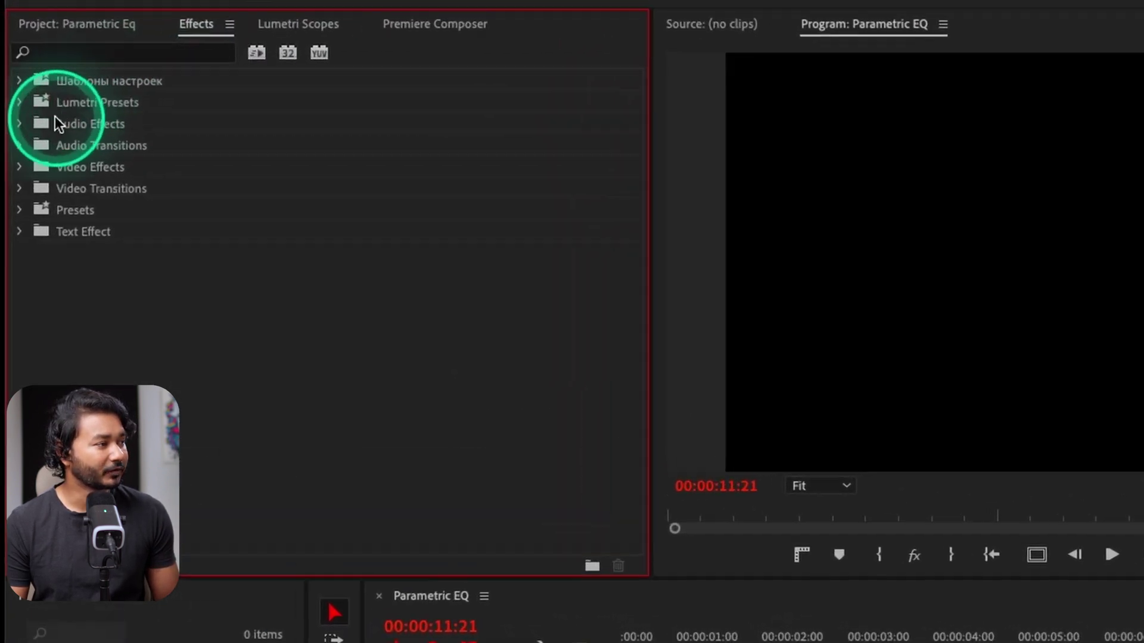
Step: Apply the Parametric Equalizer from Audio Effects > Filter and EQ to the voice-over clip
click(19, 124)
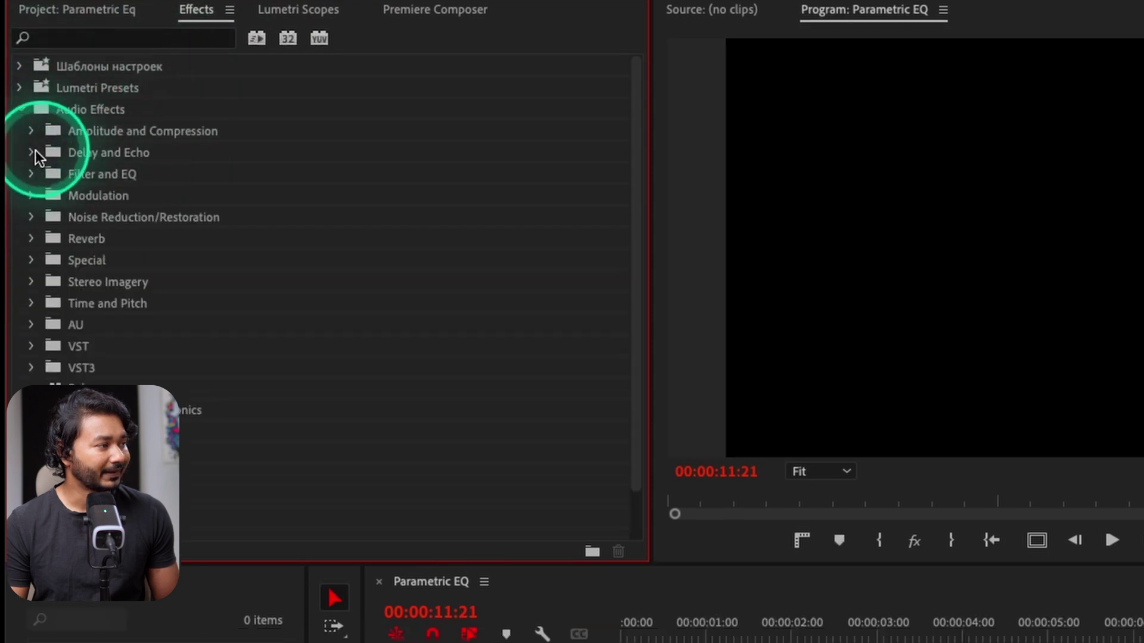
click(31, 174)
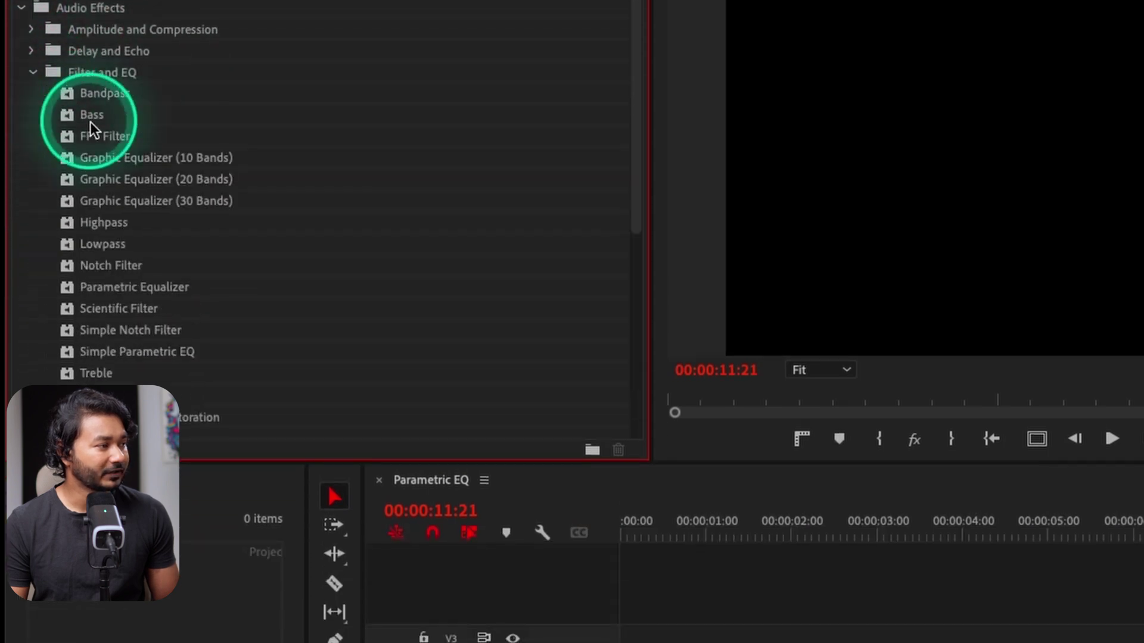
click(110, 287)
drag(99, 288, 876, 642)
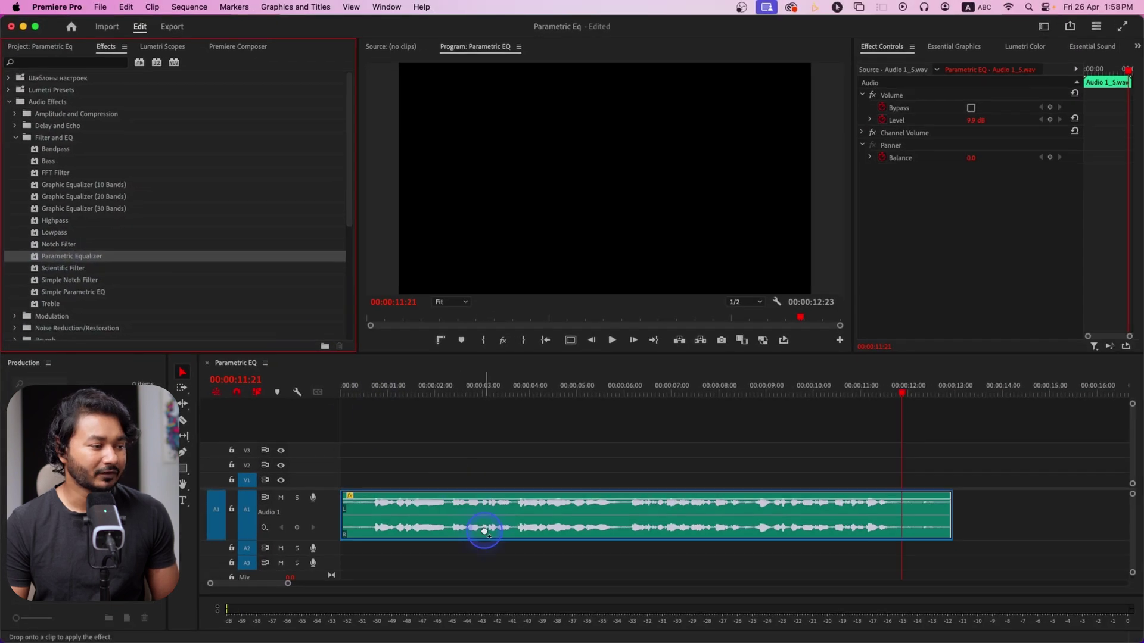
drag(486, 533, 481, 528)
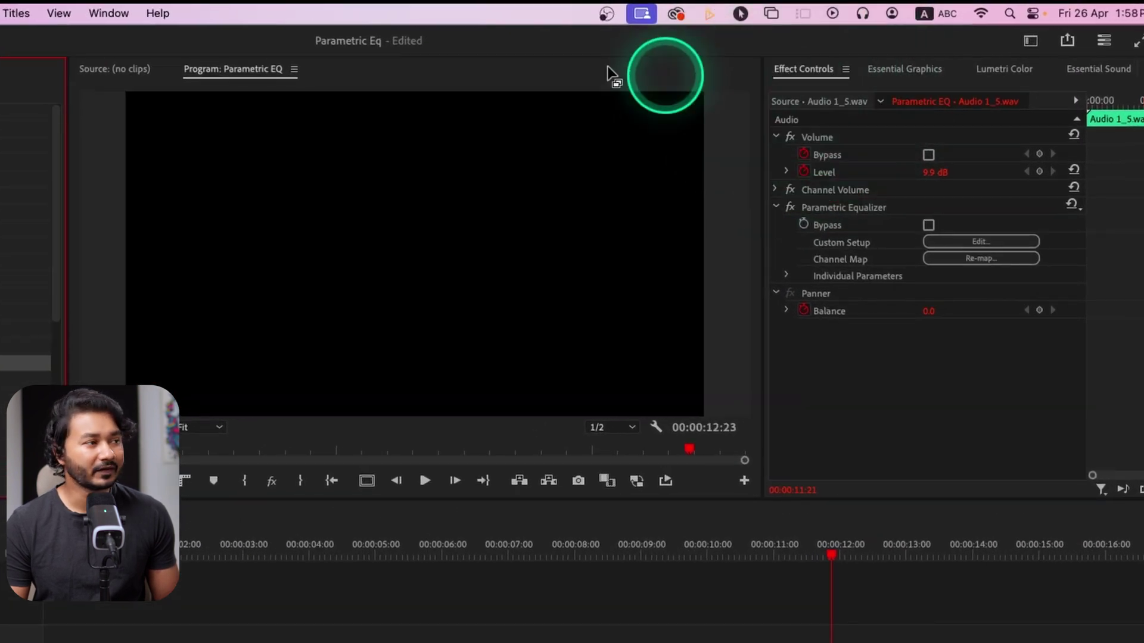
Step: Open the Parametric Equalizer's Custom Setup editor from Effect Controls
click(111, 13)
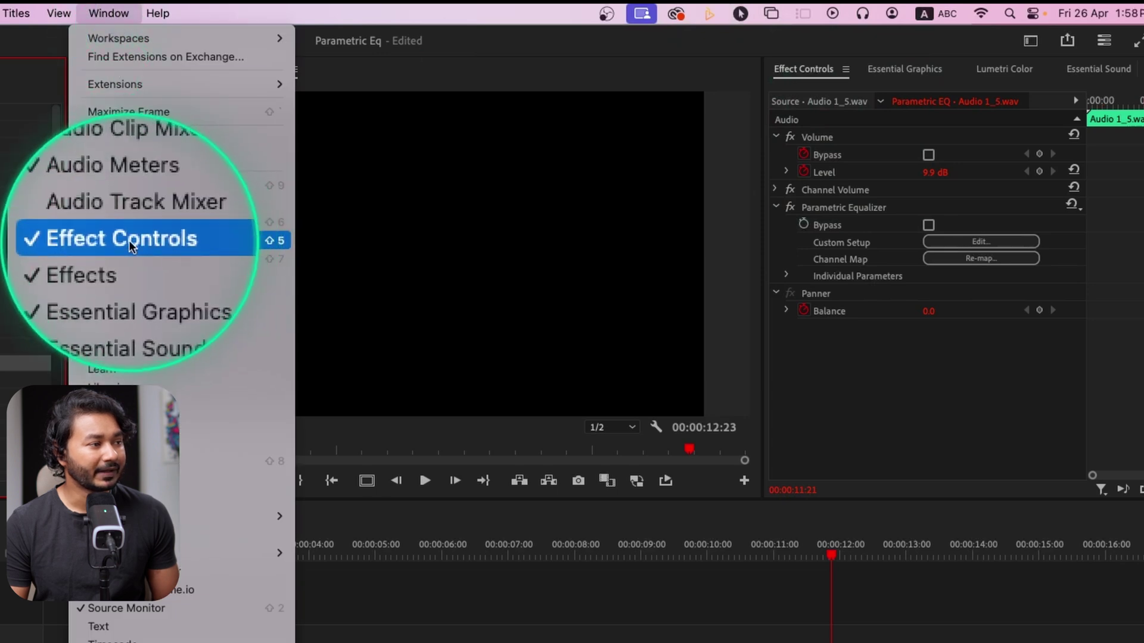
click(901, 295)
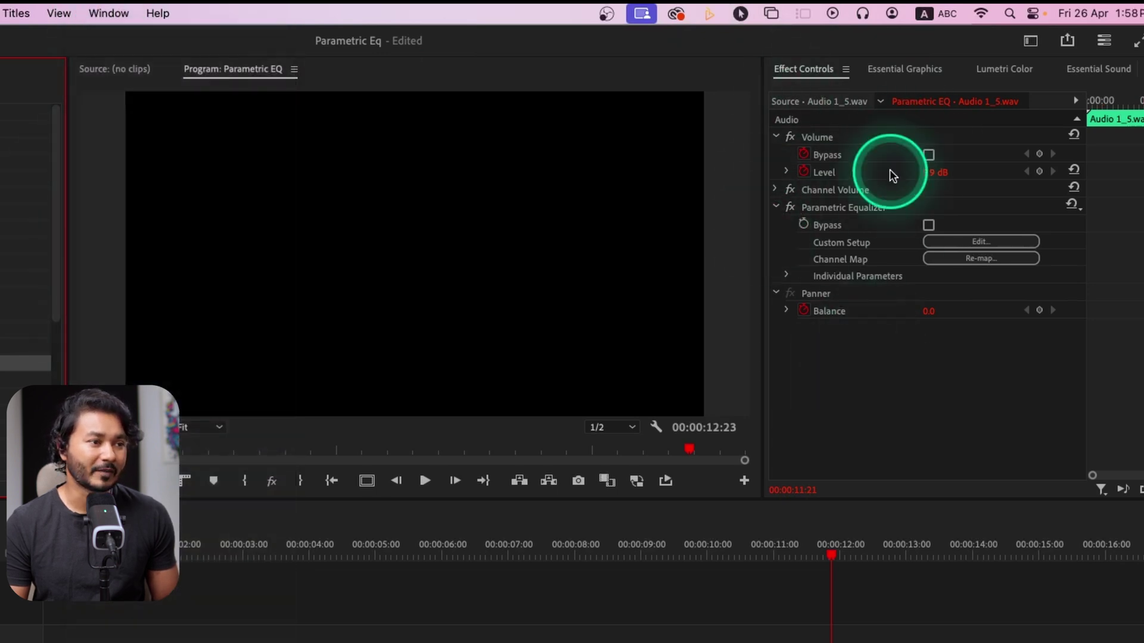
click(972, 243)
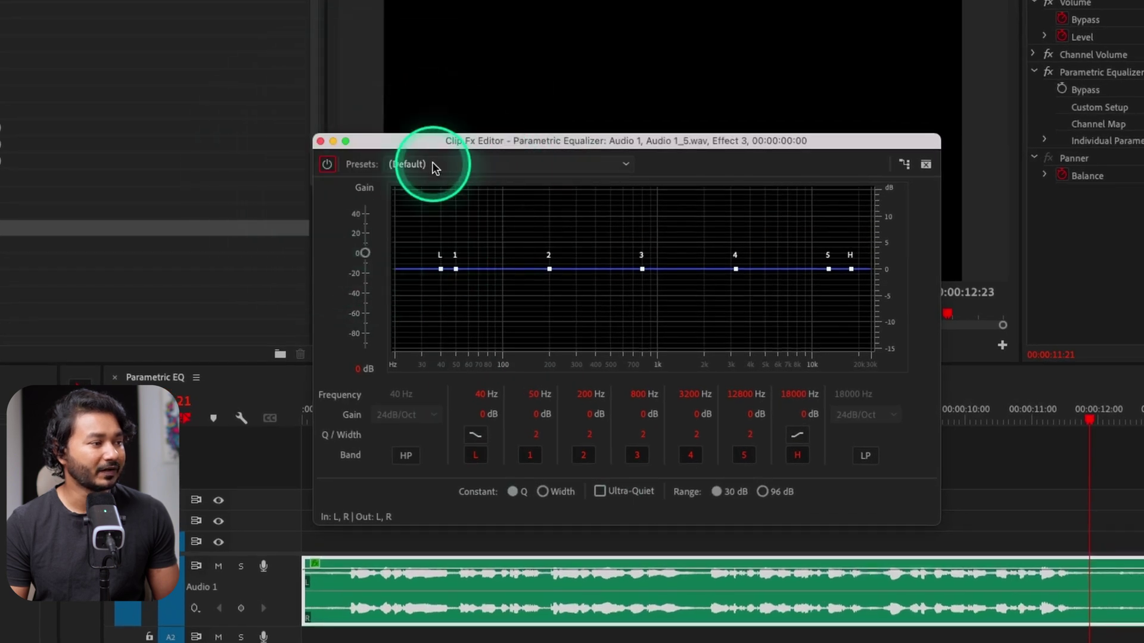
click(434, 196)
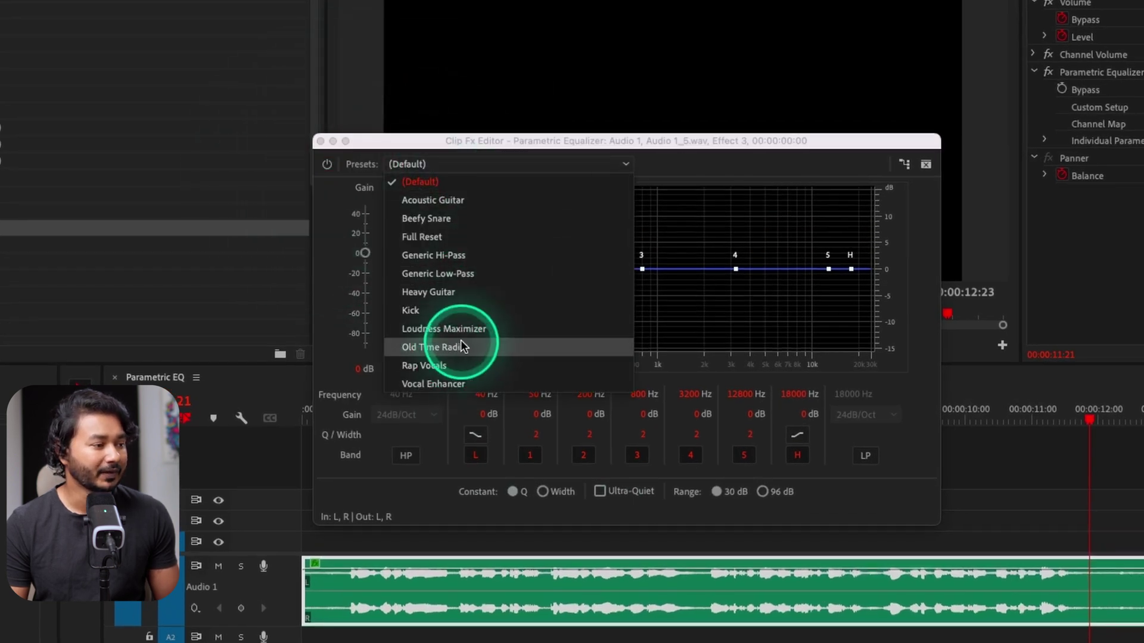
click(443, 381)
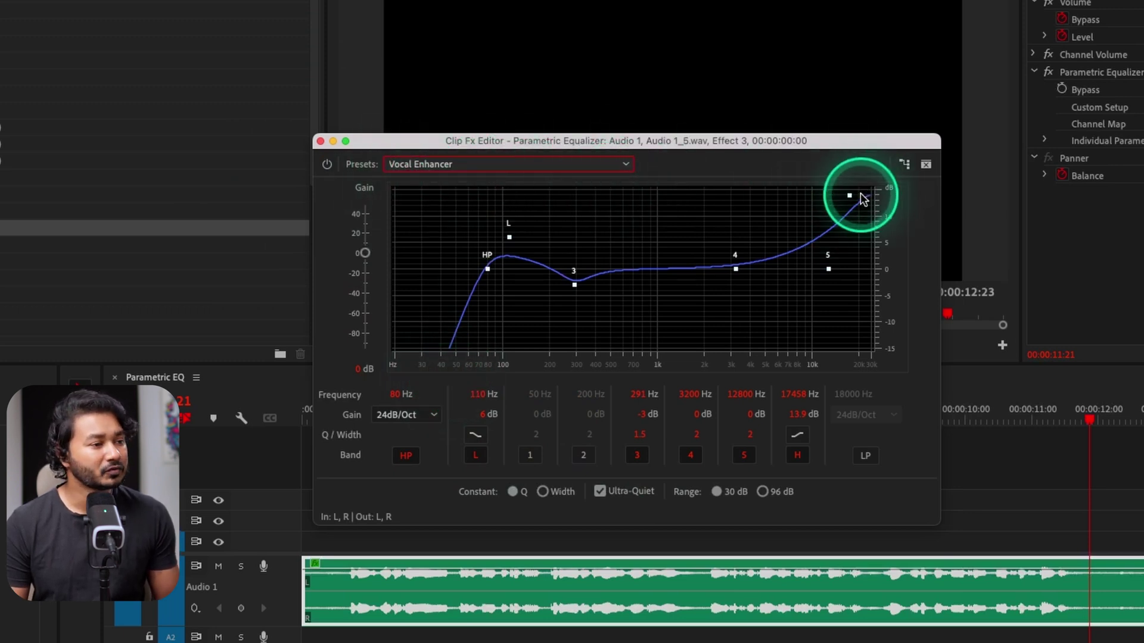
click(854, 249)
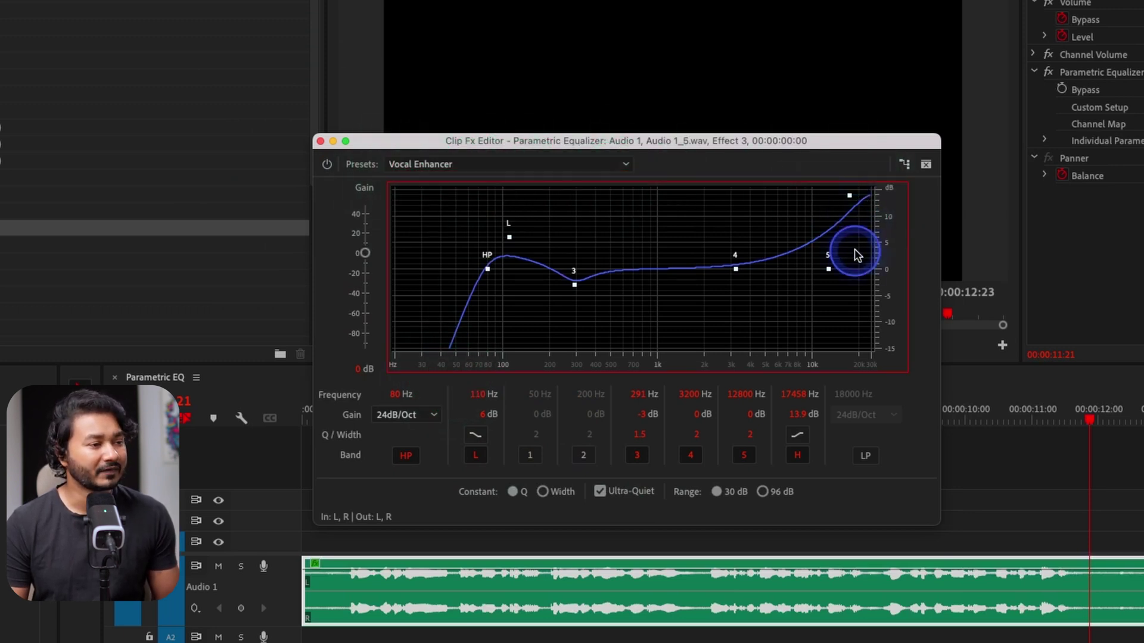
click(496, 160)
click(485, 177)
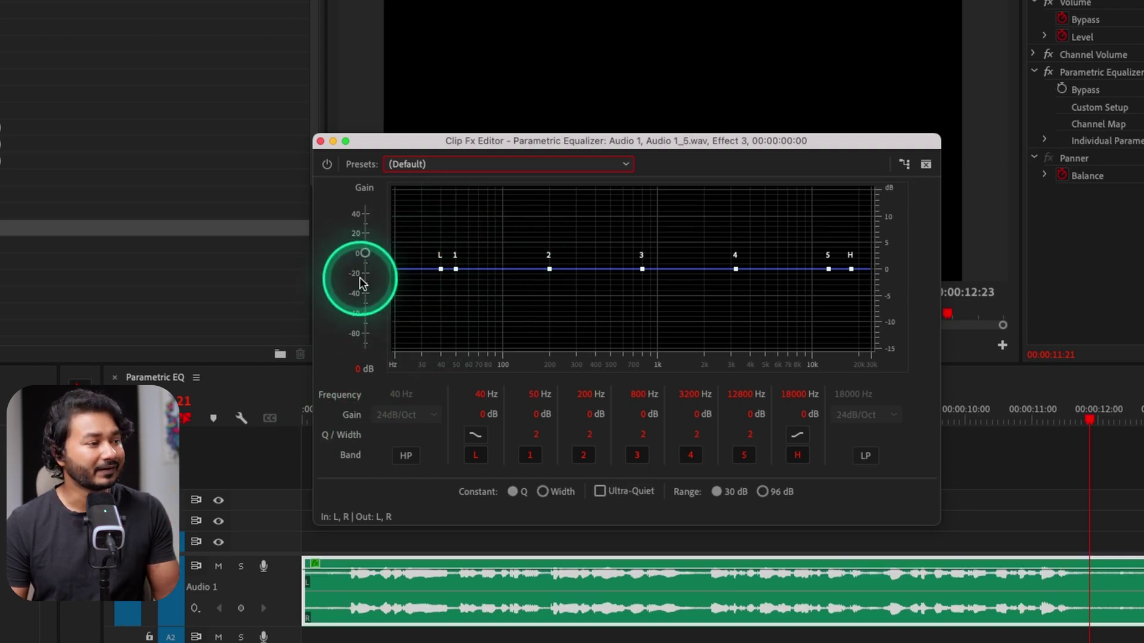
click(474, 456)
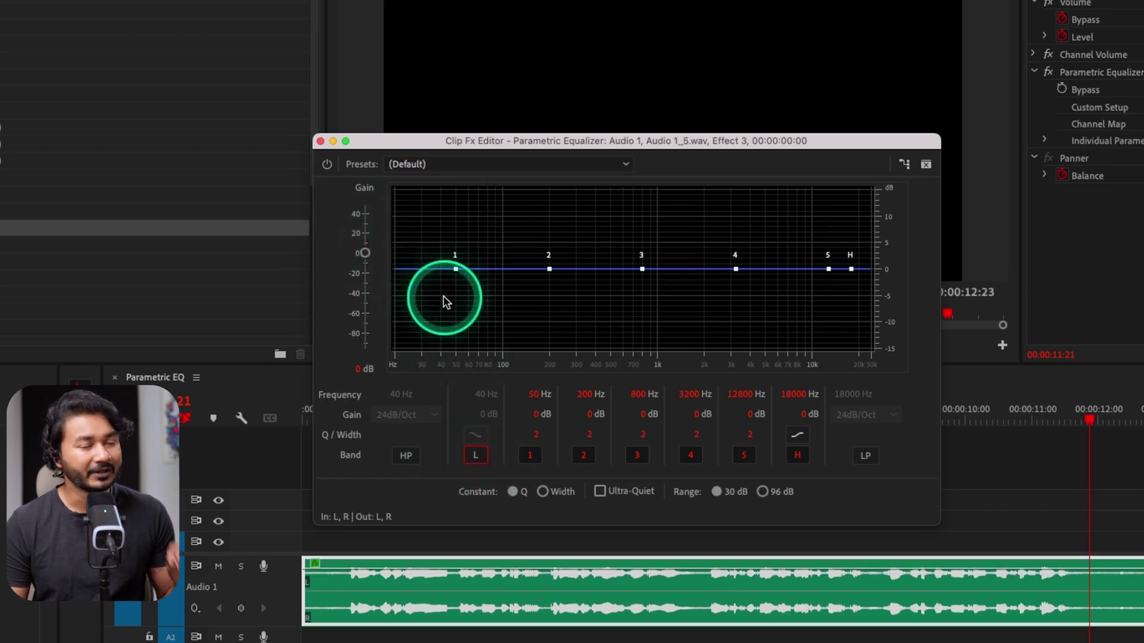
Step: Switch off band 1 and enable the high-pass filter at 40 Hz, 24 dB/Oct
click(530, 456)
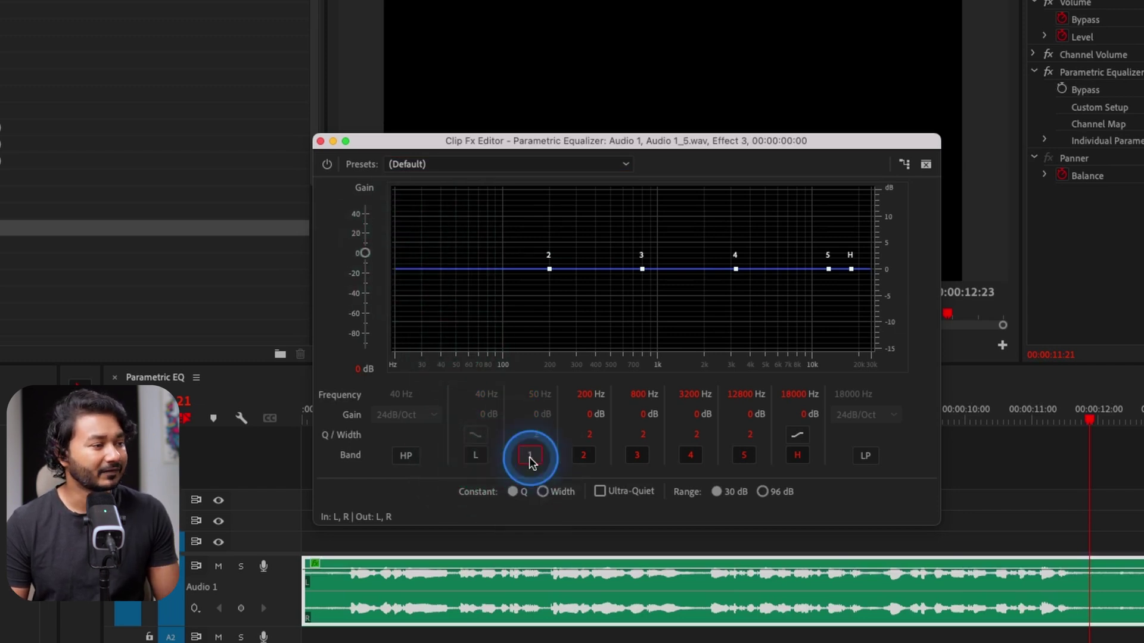
click(585, 456)
click(585, 456)
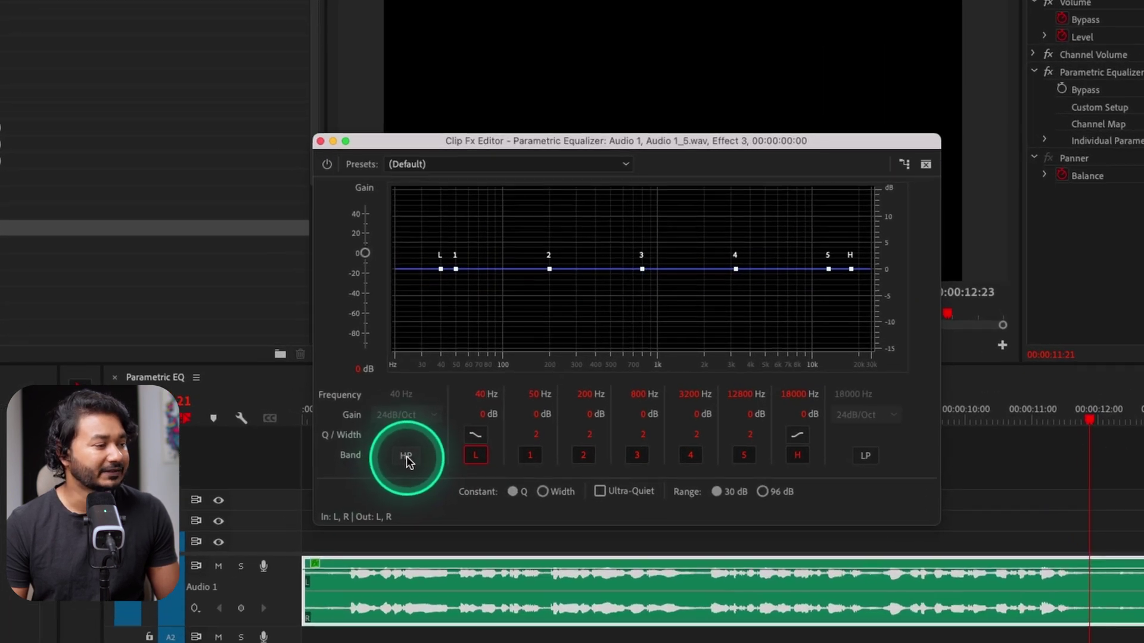
click(415, 418)
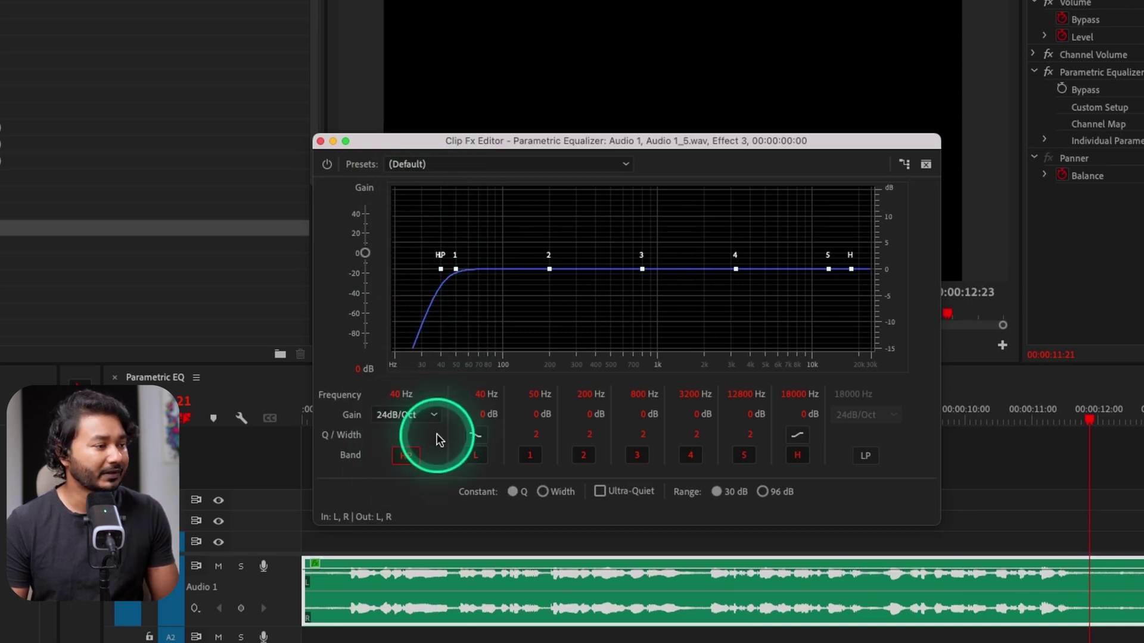
Step: Sweep the high-pass cutoff during playback, up to 280 Hz, and settle it at 70 Hz
mouse_move(398, 400)
mouse_down()
mouse_move(439, 393)
mouse_move(394, 391)
mouse_up()
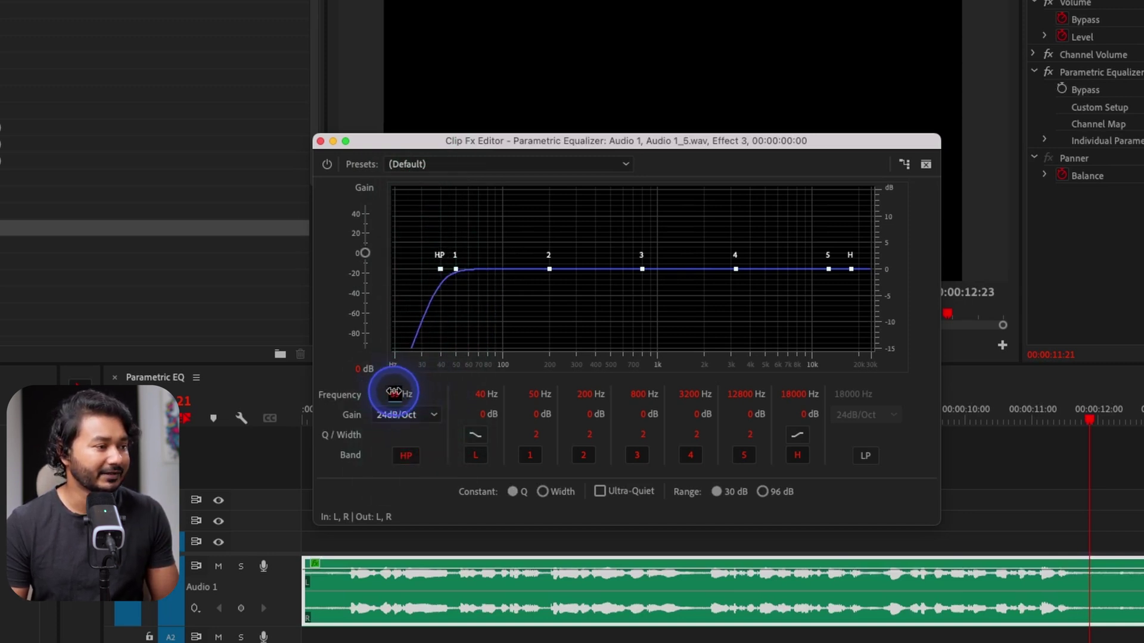
click(1042, 411)
key(Home)
key(space)
drag(395, 395, 424, 393)
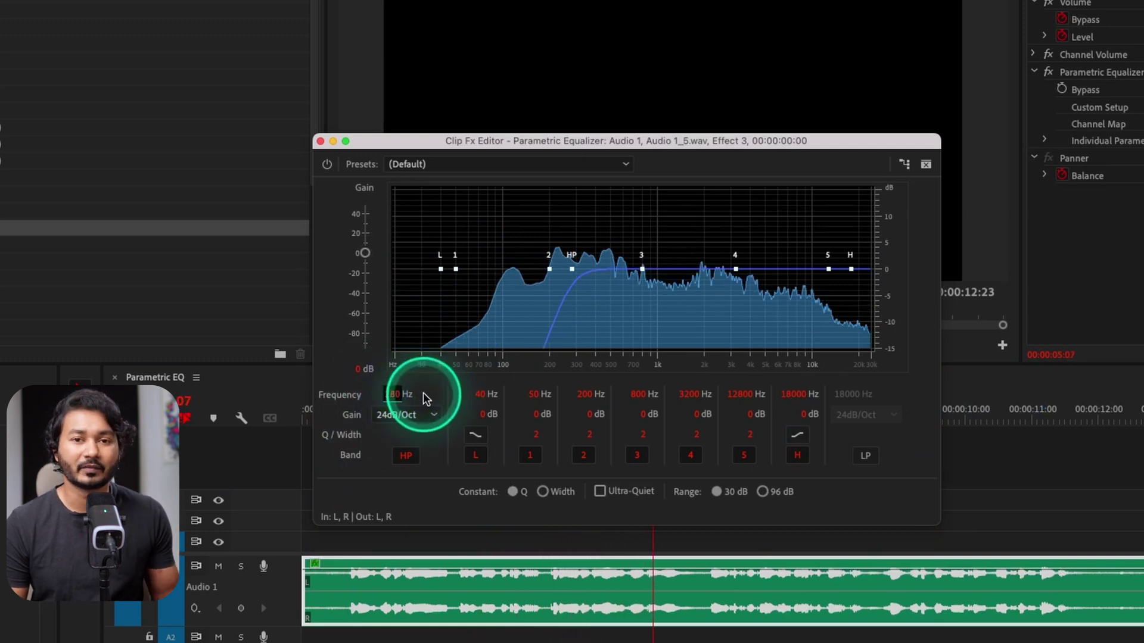
text(280)
click(441, 376)
click(373, 398)
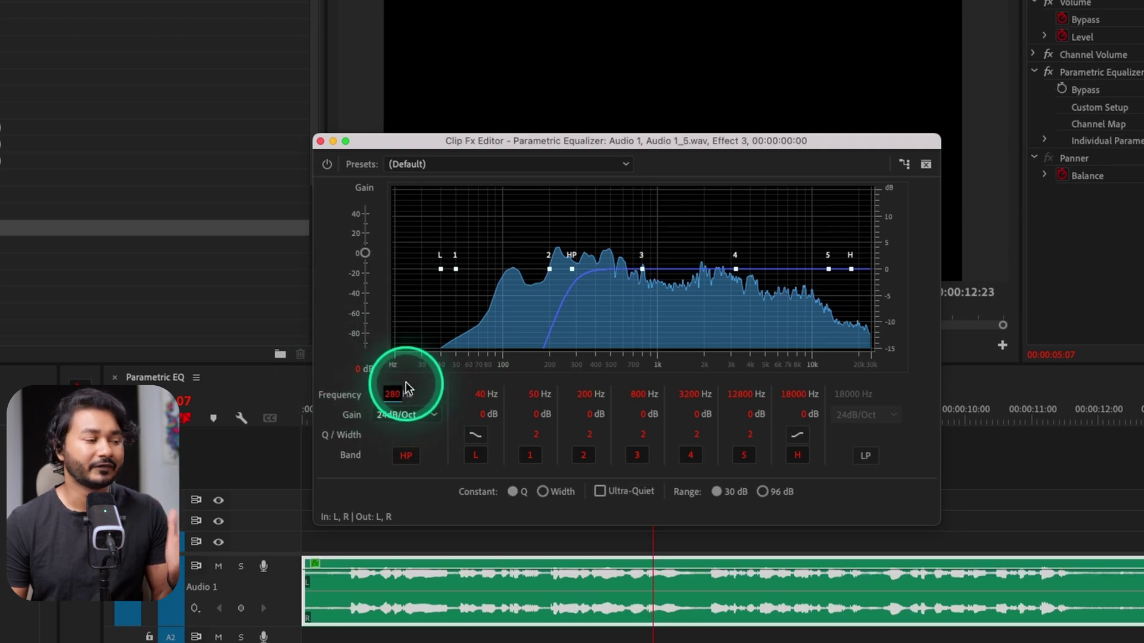
mouse_move(396, 400)
mouse_down()
mouse_move(292, 389)
mouse_move(369, 392)
mouse_up()
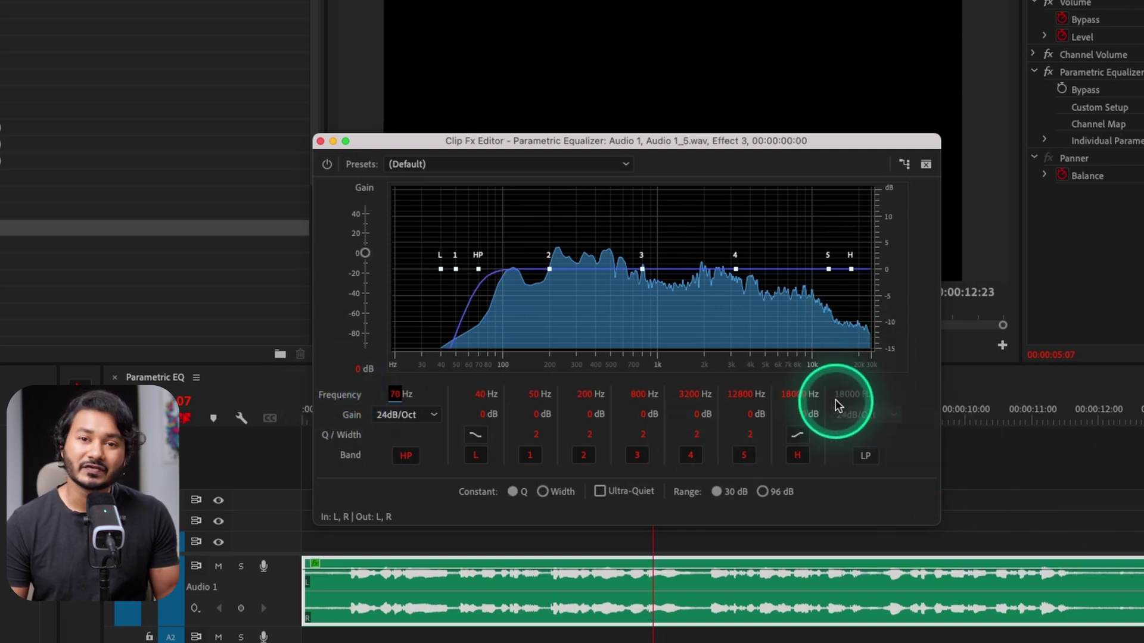
Step: Turn on the low-pass band and lower its cutoff to 7720 Hz while playing the clip
click(865, 457)
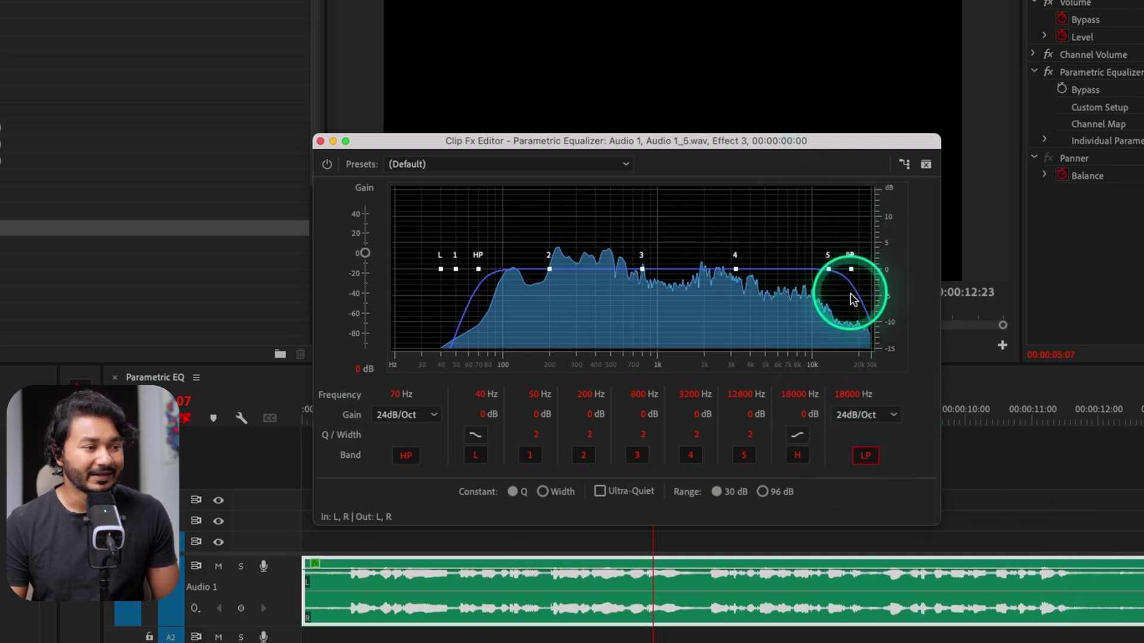
drag(870, 392, 780, 391)
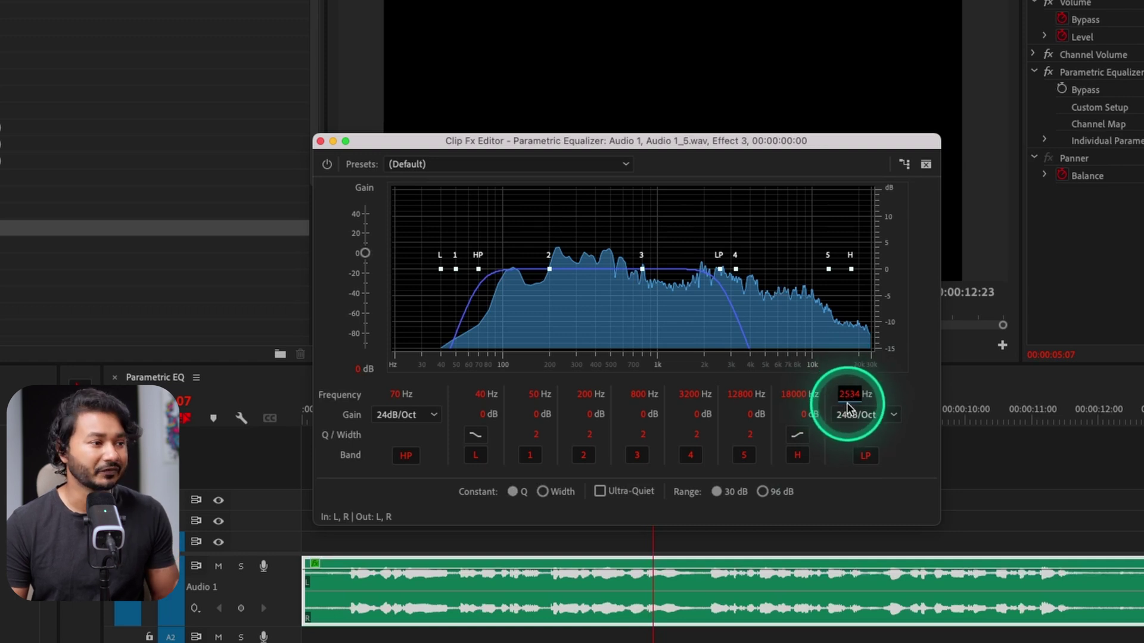
click(675, 553)
key(space)
Step: Sweep the low-pass cutoff between 901 and 9251 Hz, set it to 16000 Hz, then shift band 1 toward 140 Hz
mouse_move(852, 401)
mouse_down()
mouse_move(807, 403)
mouse_move(833, 411)
mouse_up()
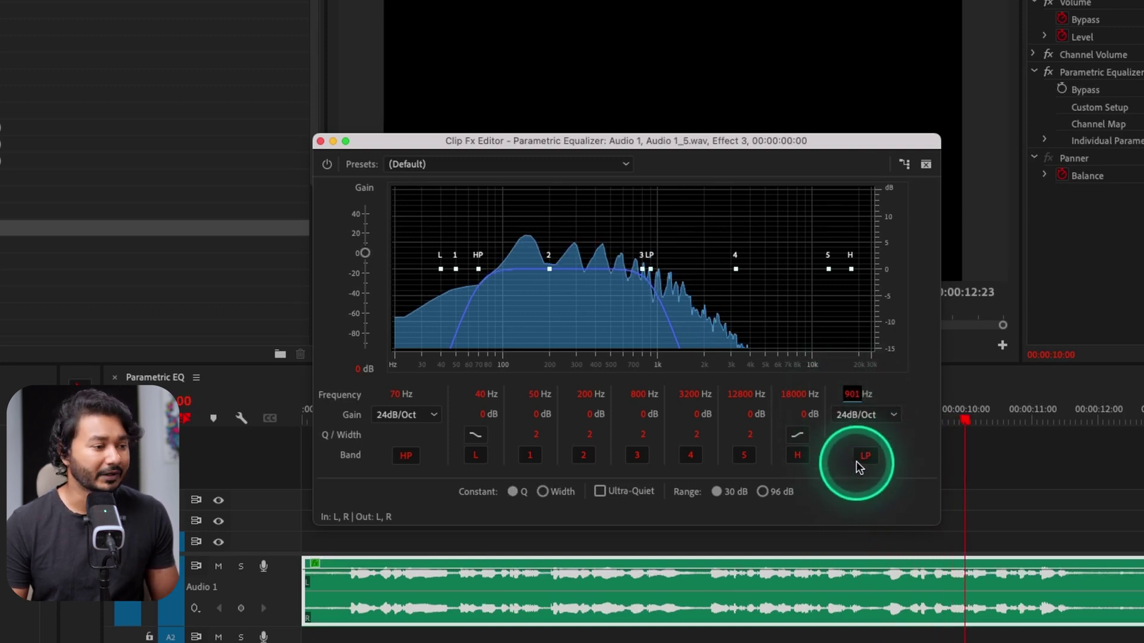
drag(854, 393, 964, 389)
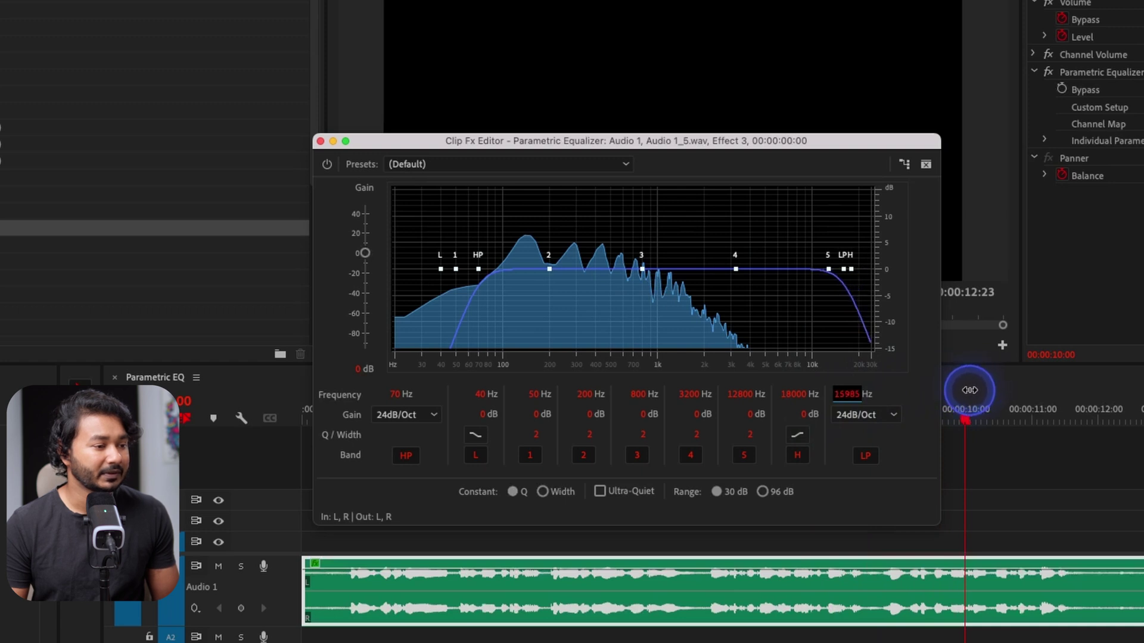
click(850, 395)
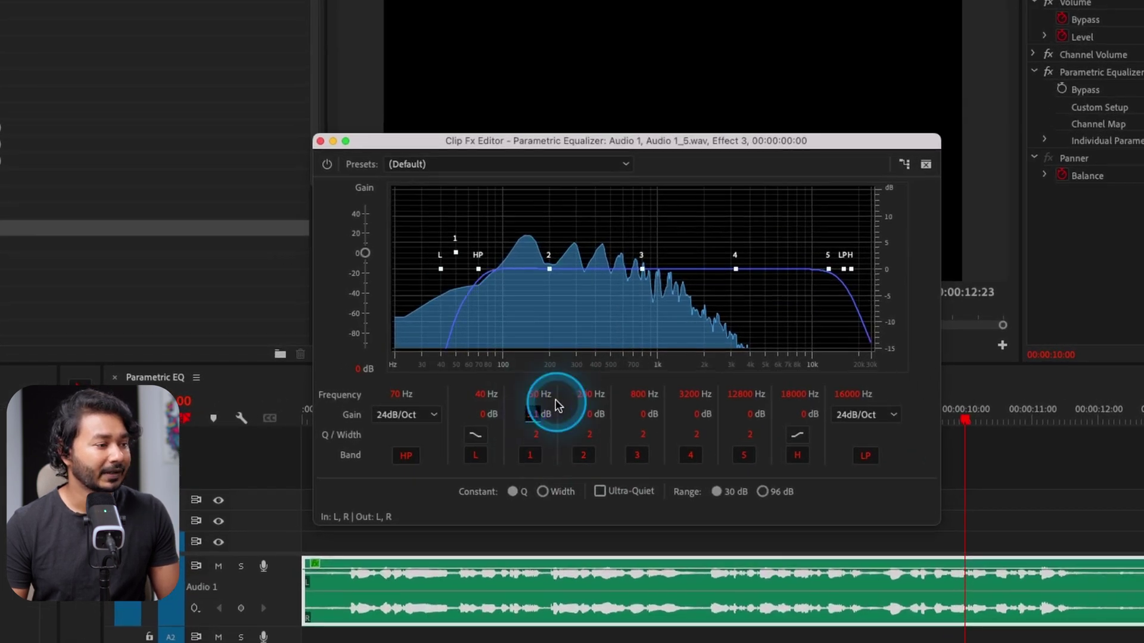
drag(524, 388, 572, 387)
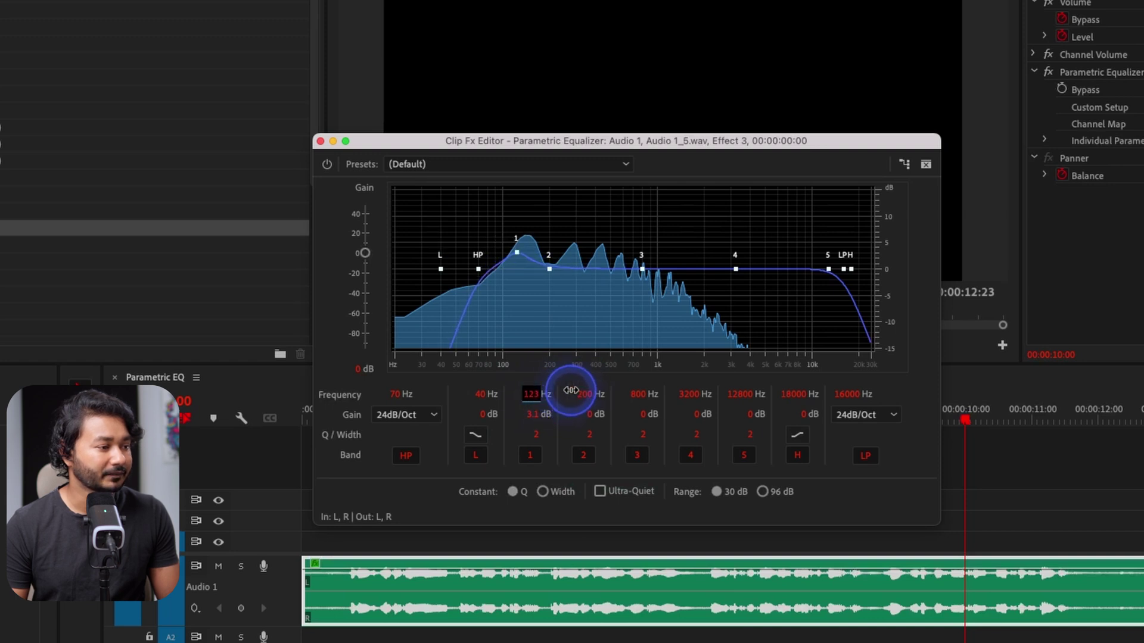
Step: Boost band 1 to find the spot, then retune it to 118 Hz, Q 10.6, -3.2 dB
click(534, 418)
drag(533, 416, 556, 413)
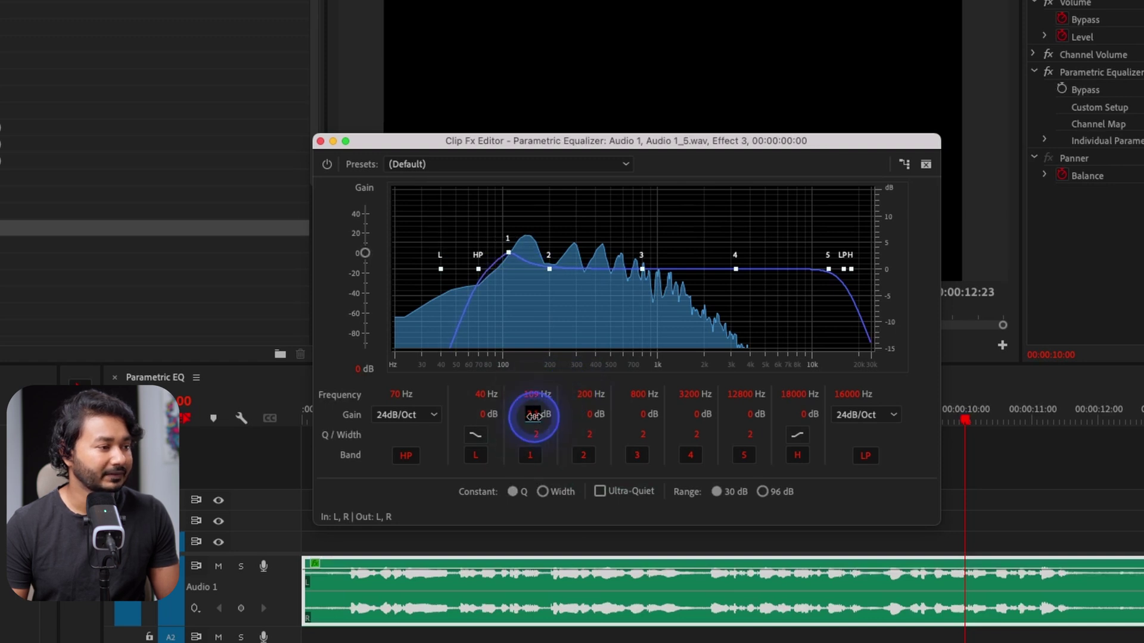
click(529, 443)
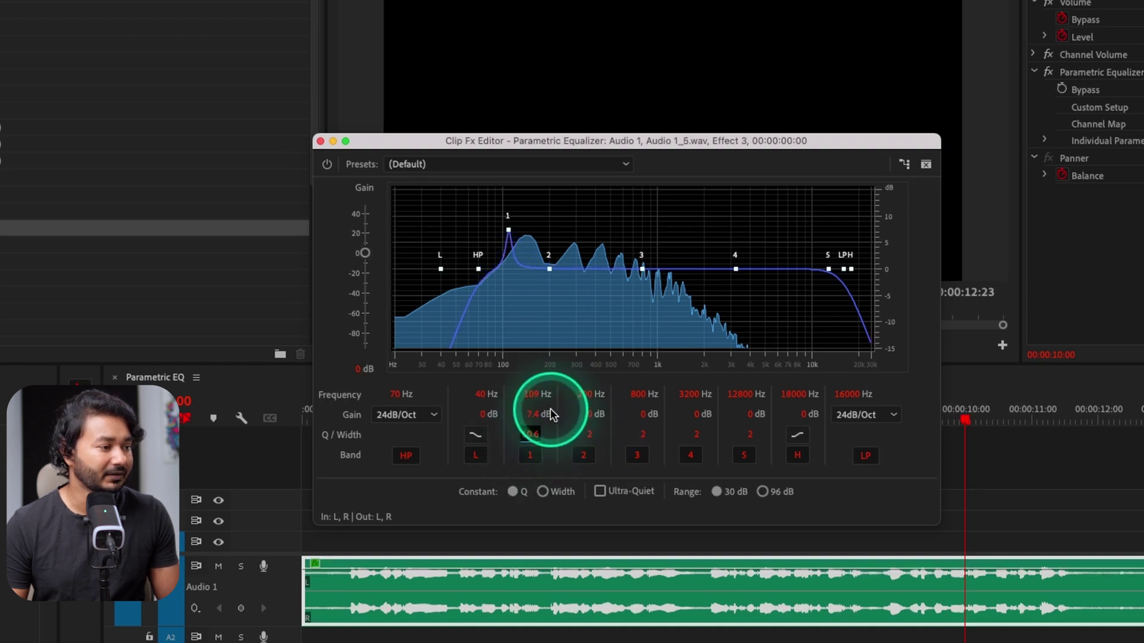
mouse_move(528, 395)
mouse_down()
mouse_move(562, 395)
mouse_move(523, 405)
mouse_move(536, 401)
mouse_up()
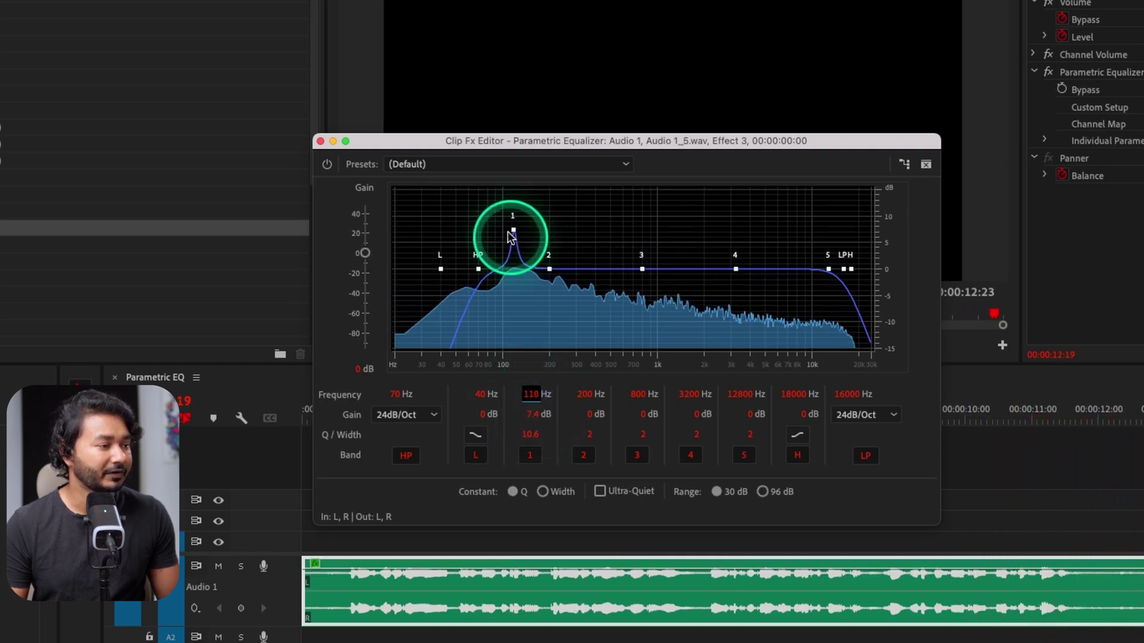
drag(535, 420, 512, 415)
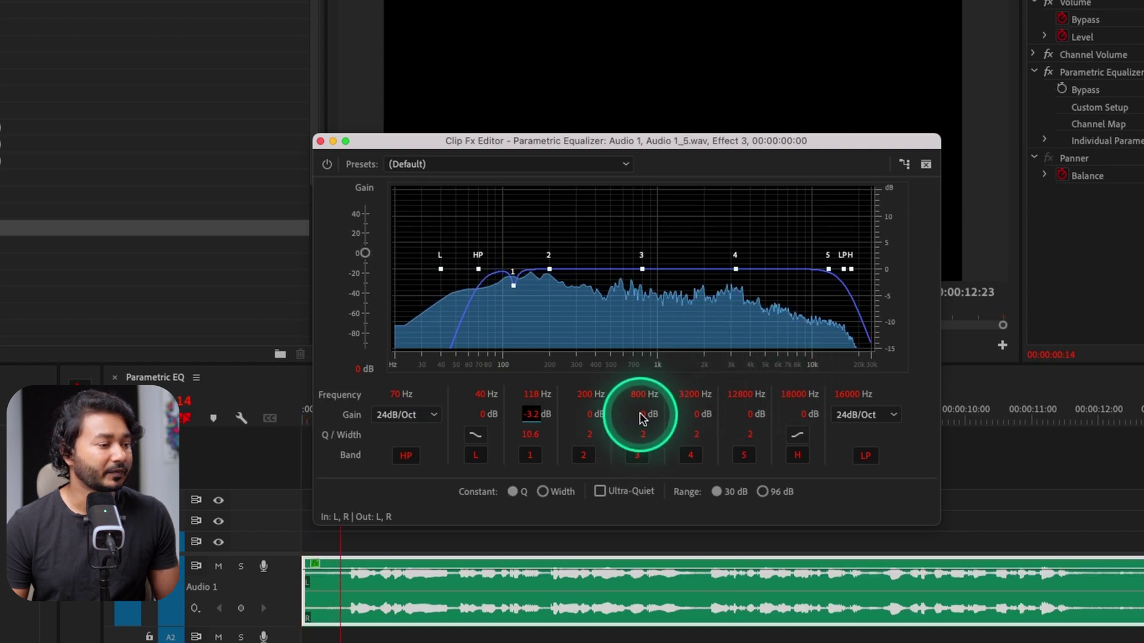
Step: Boost and narrow band 3 to hunt the ring, fix it at 445 Hz, Q 100.5, then cut -11.5 dB
drag(644, 420, 705, 403)
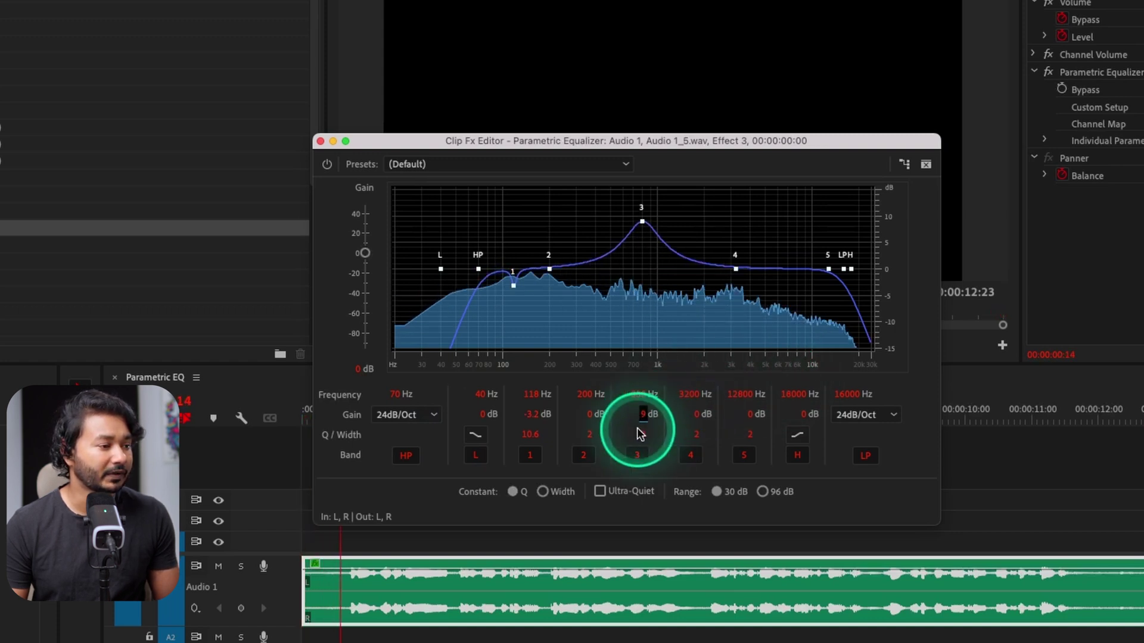
drag(643, 434, 1012, 407)
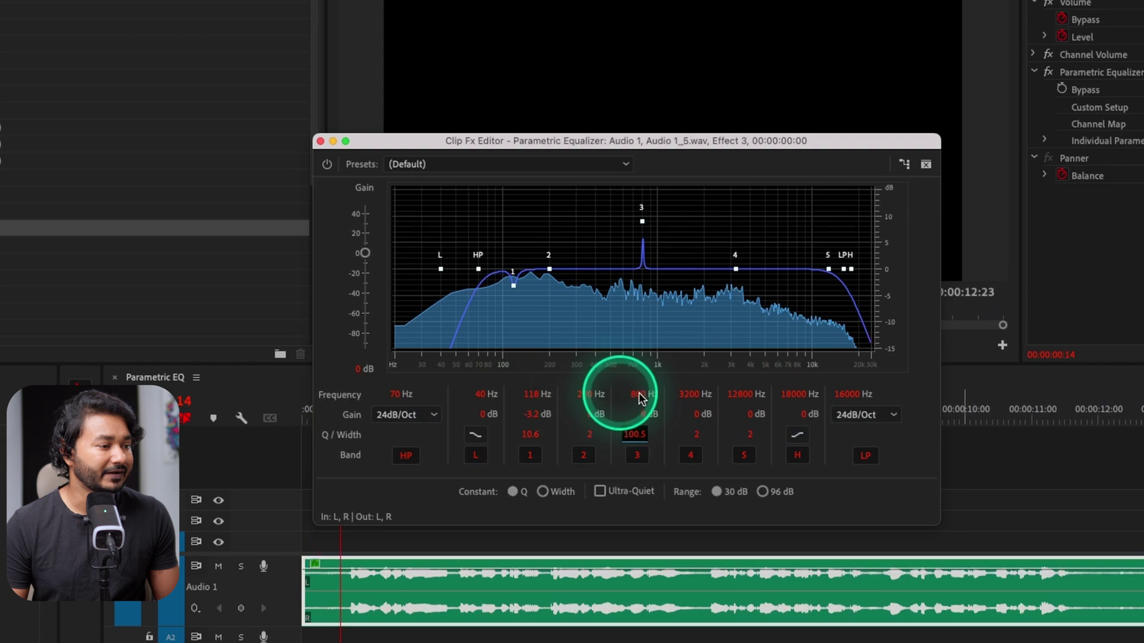
mouse_move(634, 412)
mouse_down()
mouse_move(668, 412)
mouse_move(659, 395)
mouse_move(701, 395)
mouse_move(608, 411)
mouse_move(644, 409)
mouse_move(623, 409)
mouse_move(634, 409)
mouse_up()
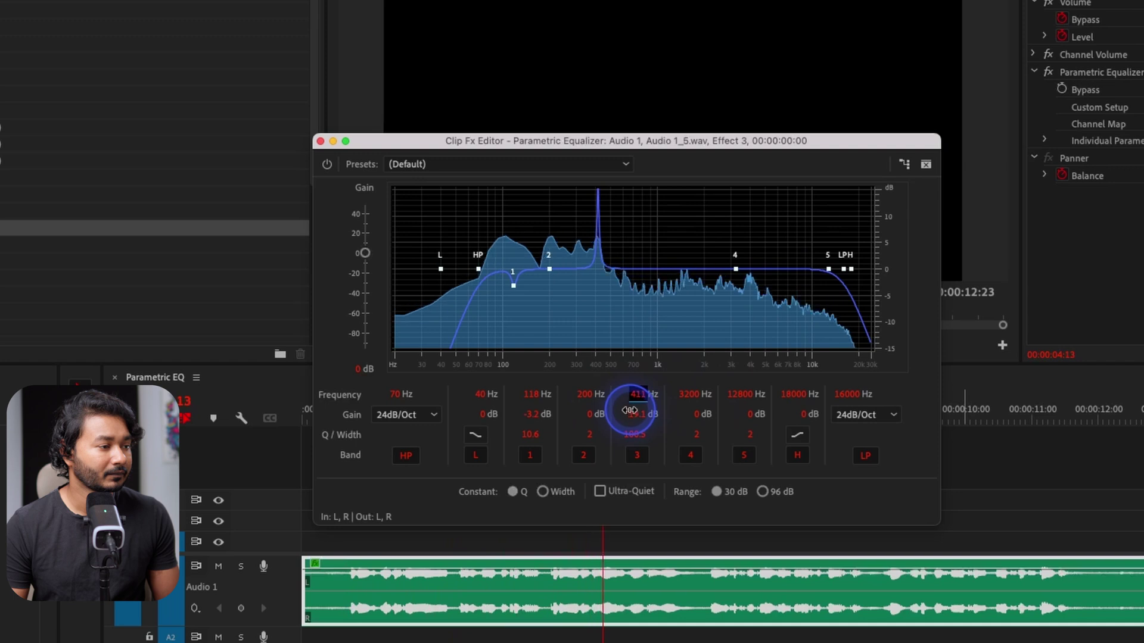
drag(633, 410, 637, 410)
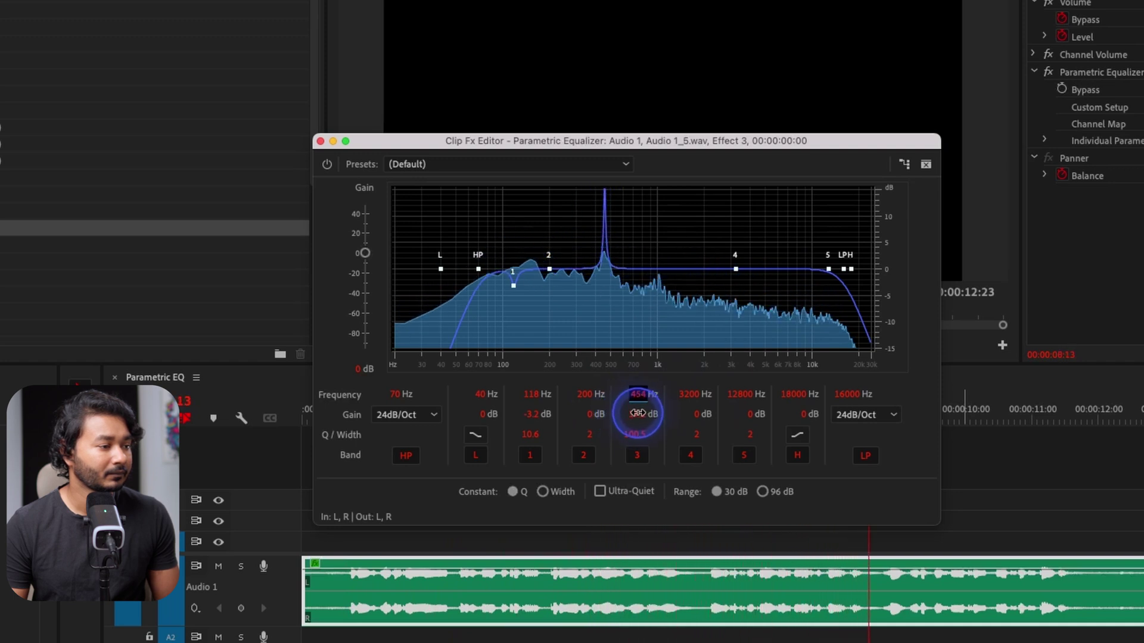
click(599, 224)
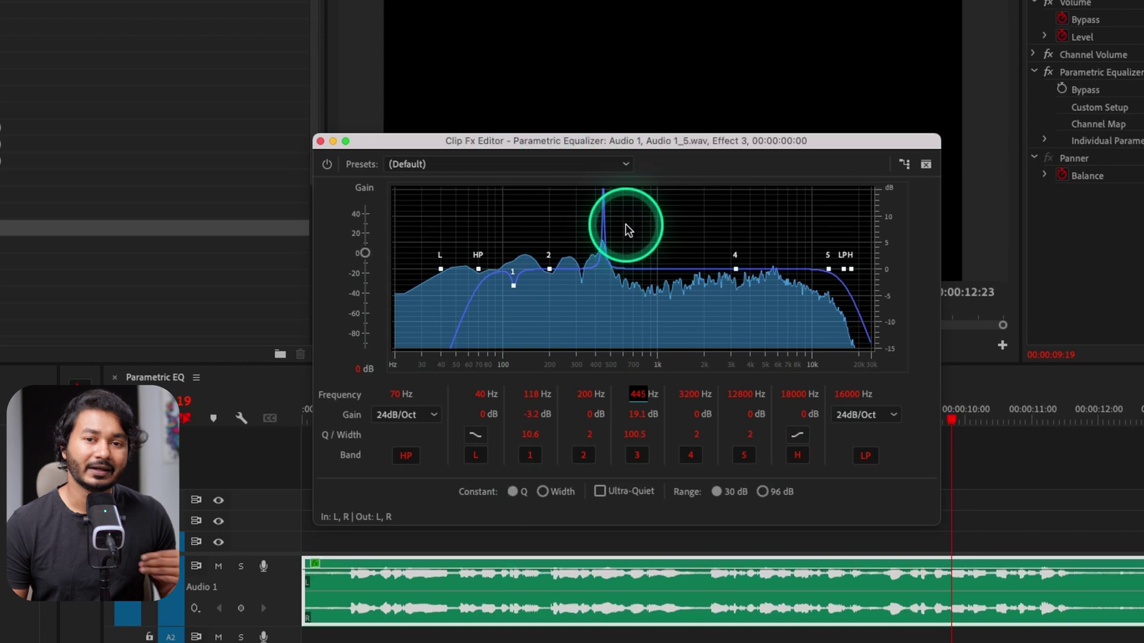
click(636, 415)
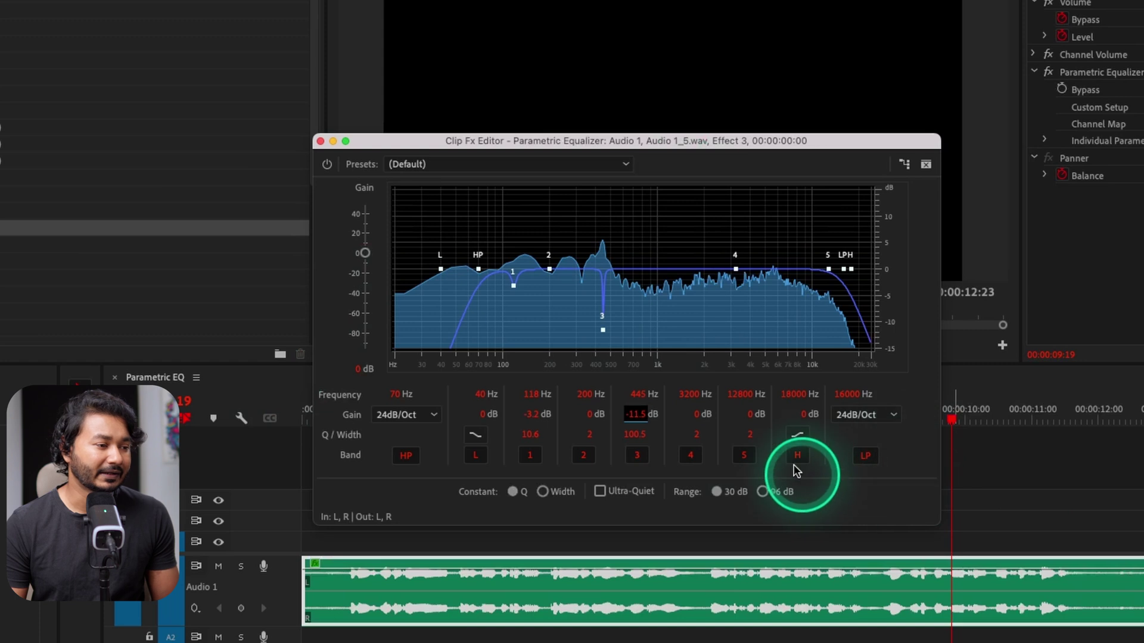
Step: Disable the low-pass band and lift the high shelf to about 12260 Hz, +11.4 dB
click(865, 457)
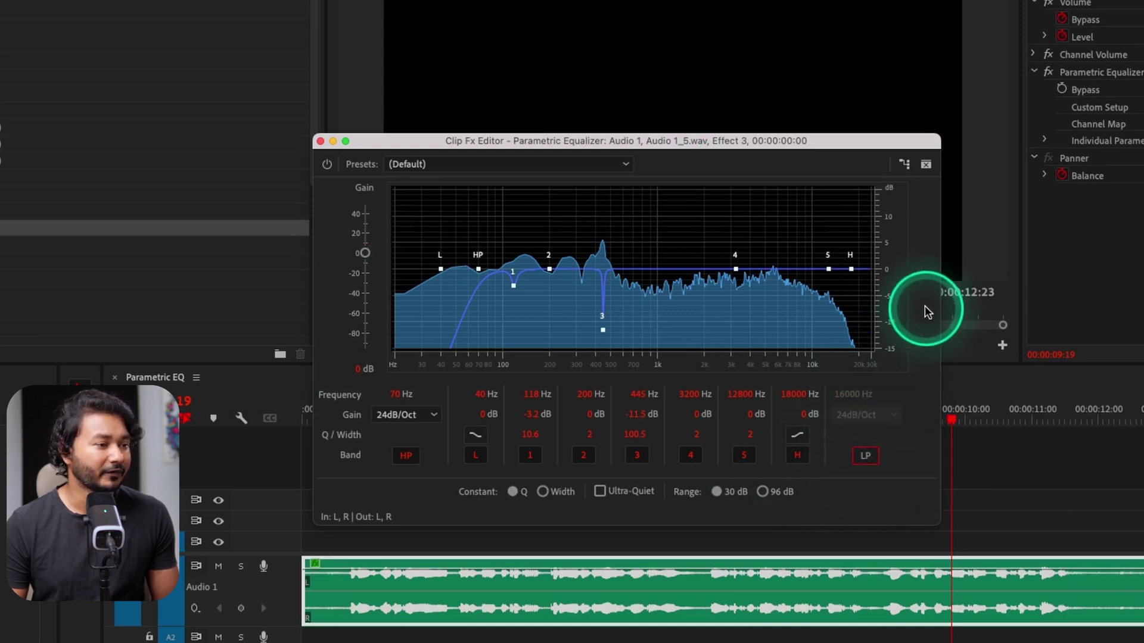
click(851, 270)
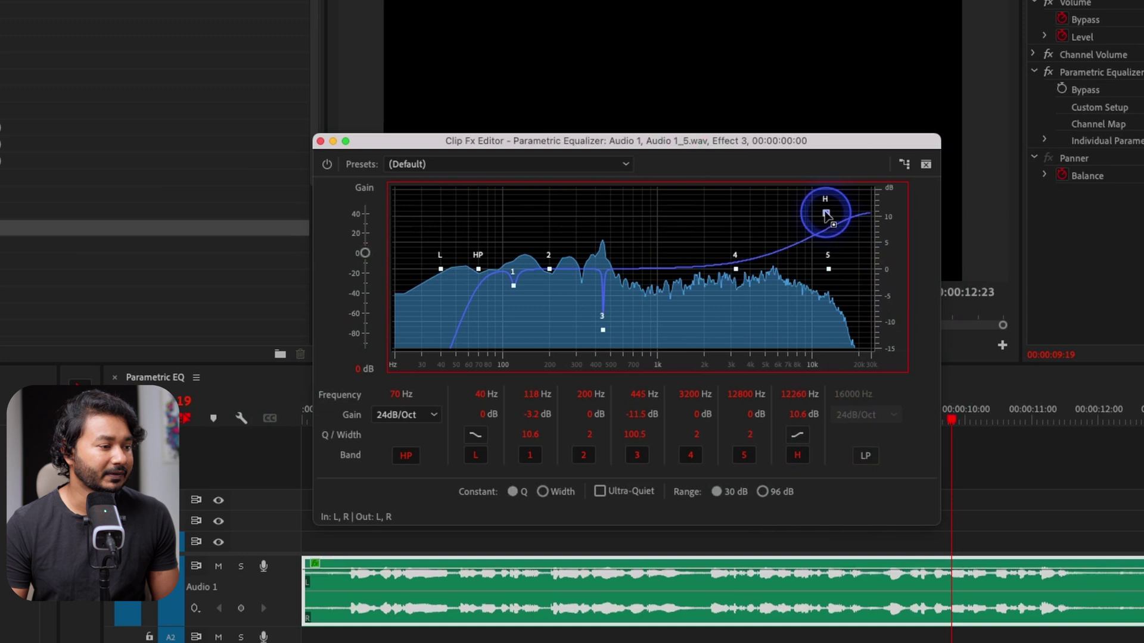
drag(827, 218, 834, 205)
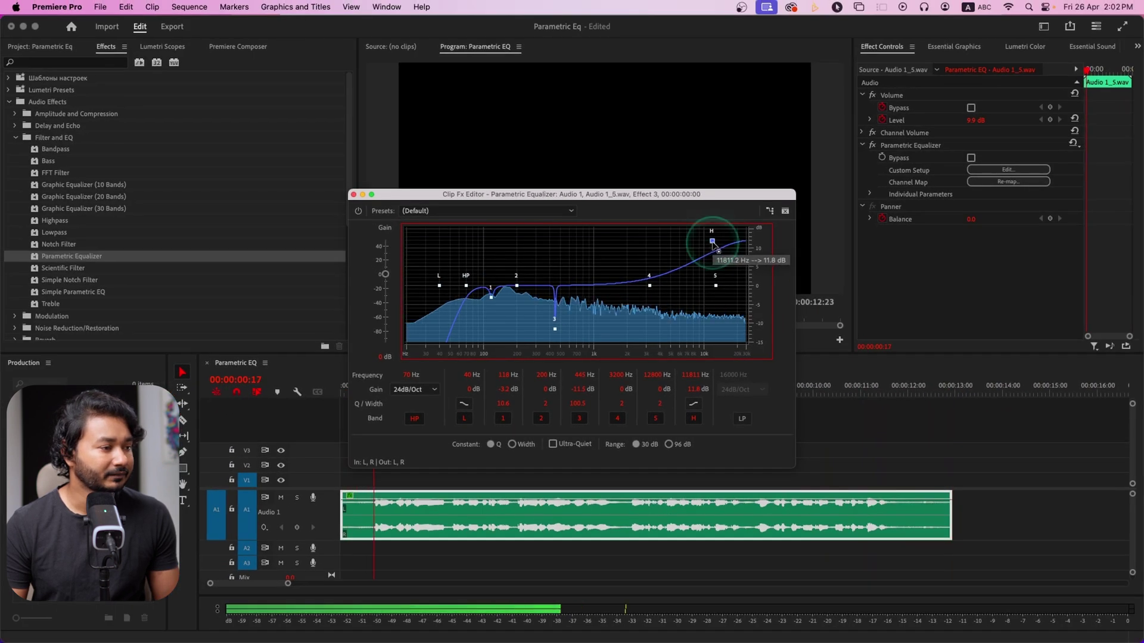
drag(770, 225, 709, 233)
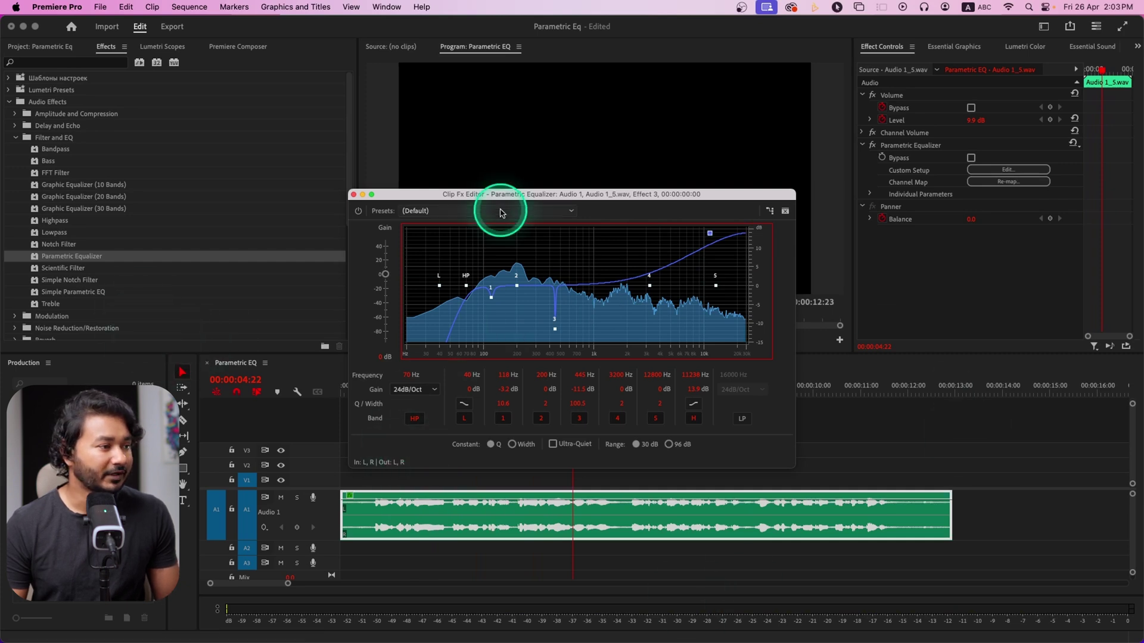
drag(513, 196, 513, 125)
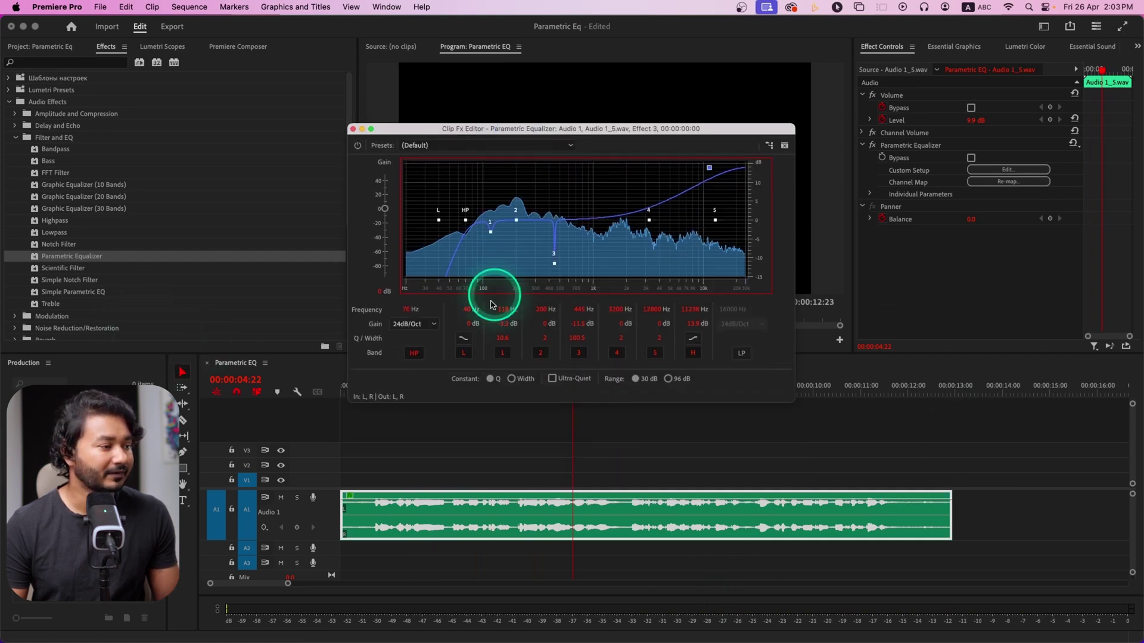
drag(620, 127, 625, 83)
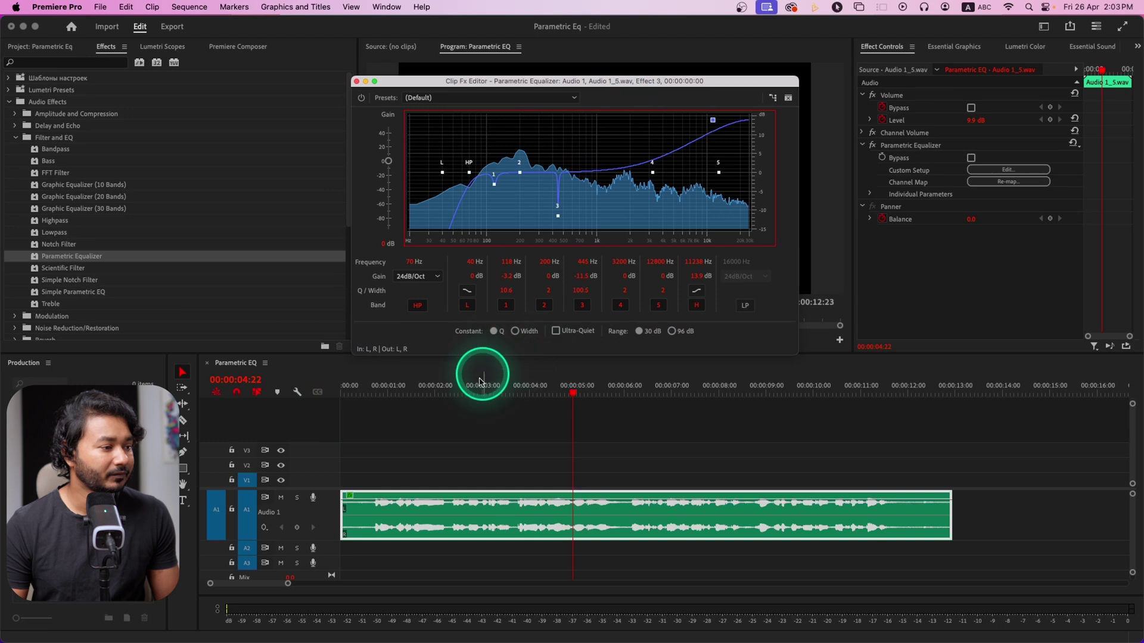
click(307, 414)
key(Home)
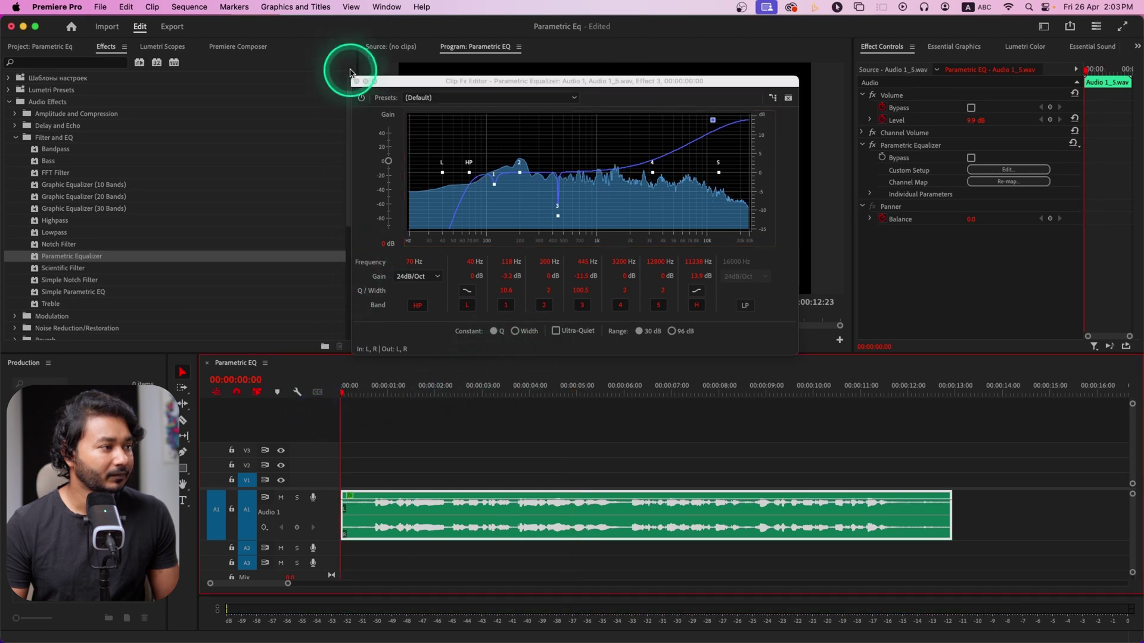
click(362, 98)
key(space)
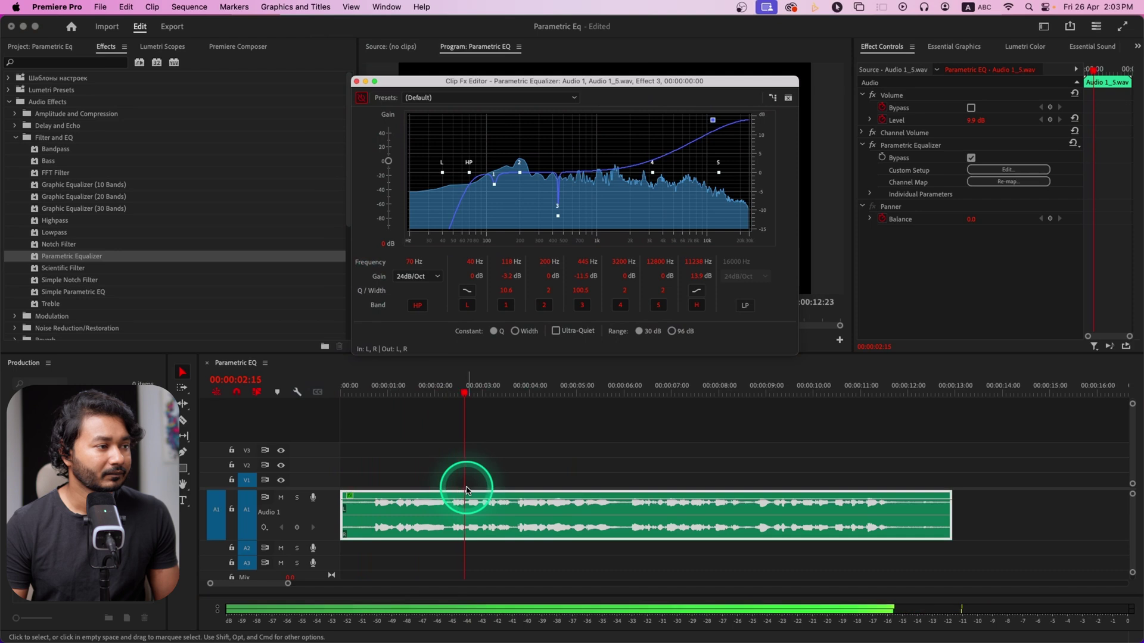
click(388, 392)
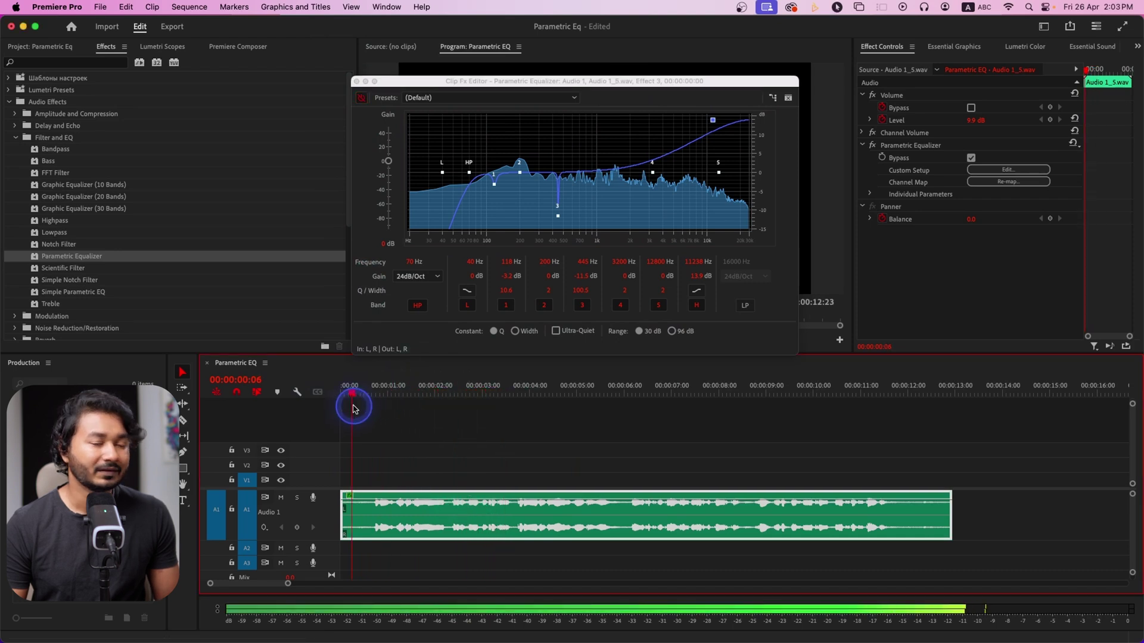
drag(354, 409, 355, 408)
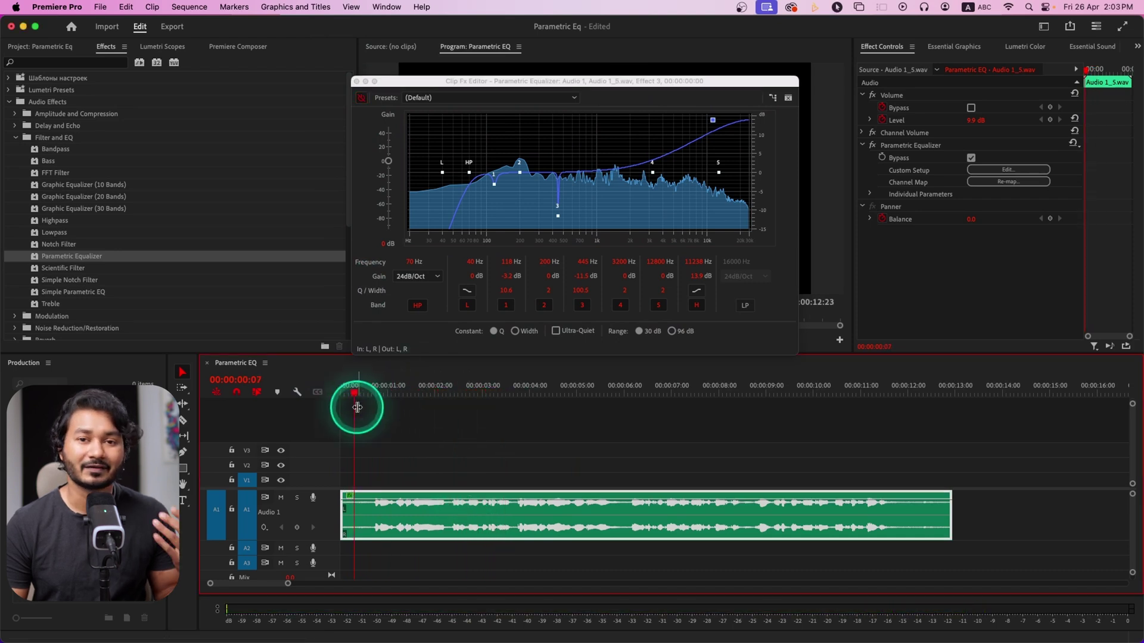
click(361, 97)
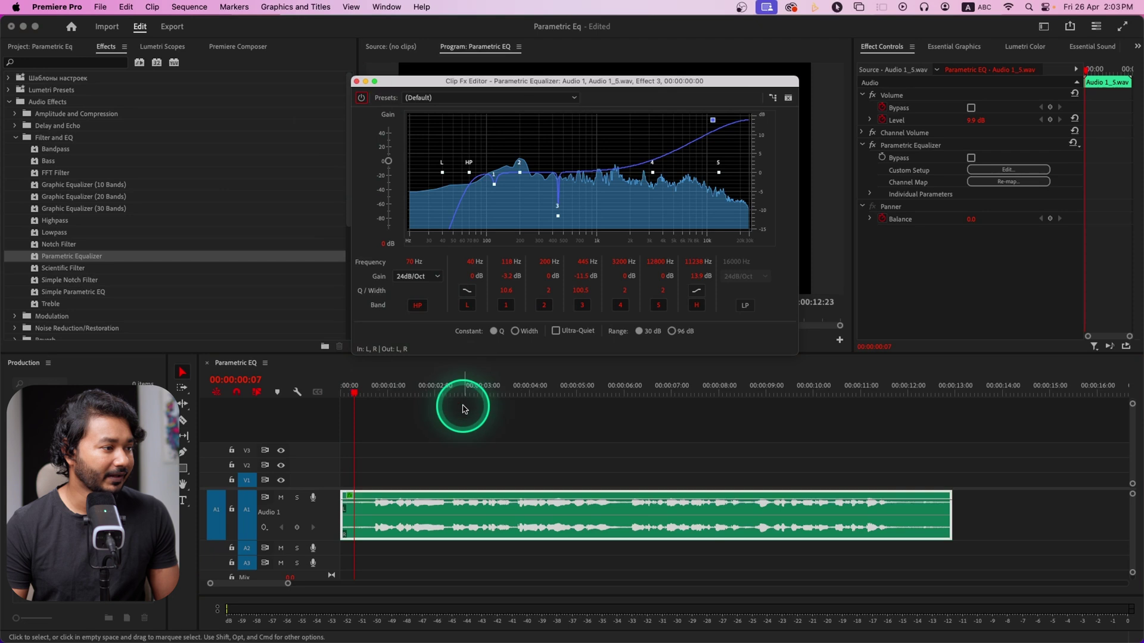
key(space)
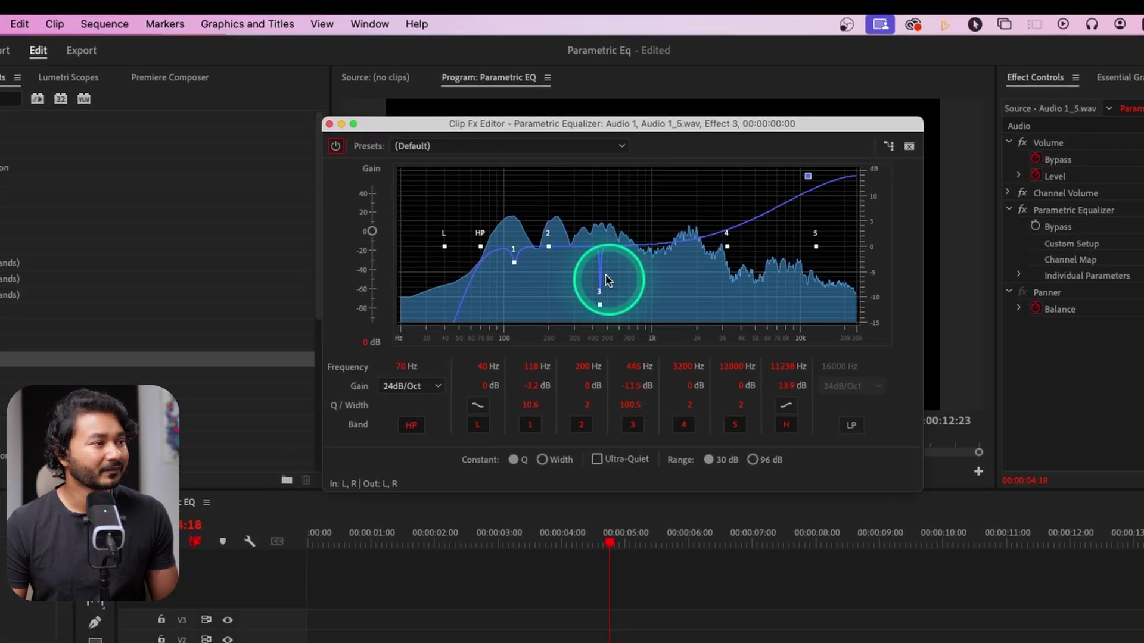
Step: Load the Vocal Enhancer preset into the equalizer
click(499, 155)
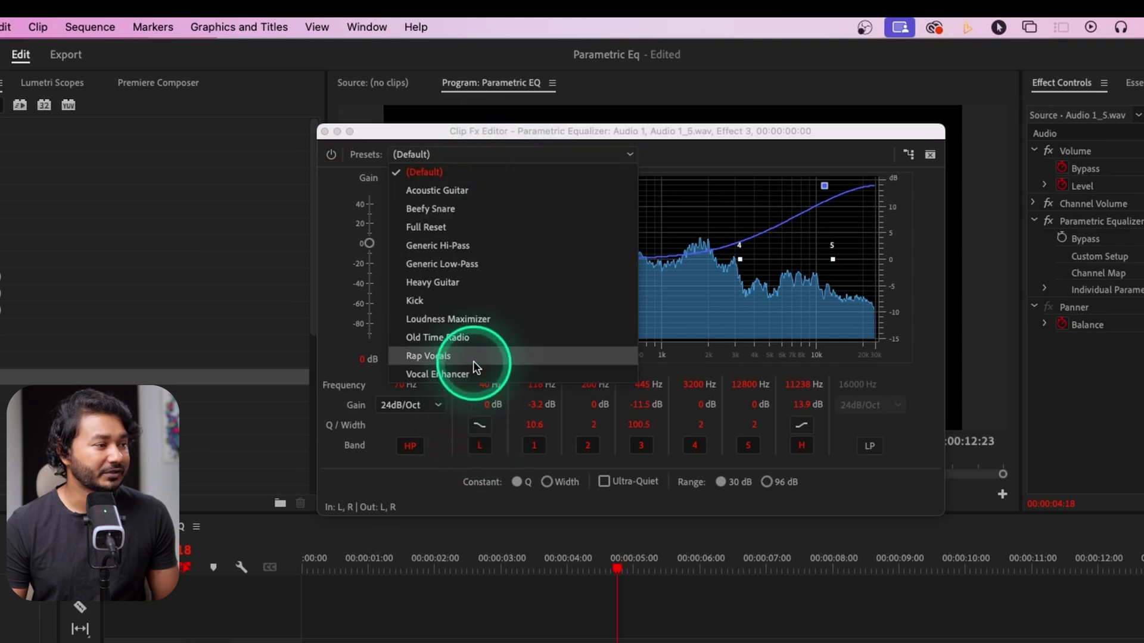
click(470, 372)
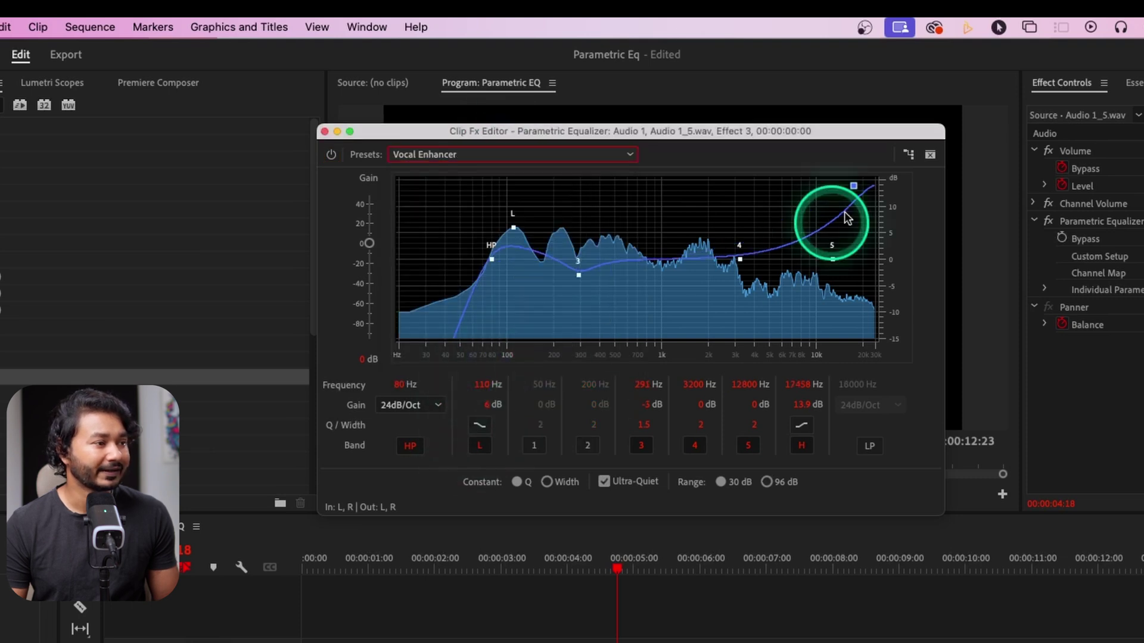
click(364, 555)
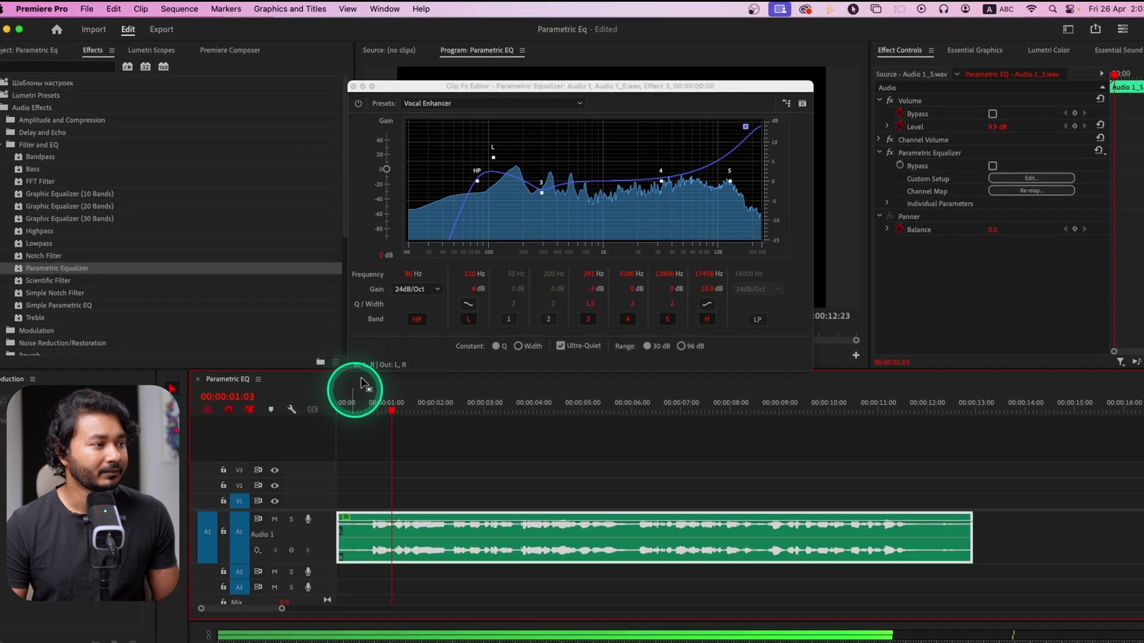
Step: Retune the curve: high-pass to 89 Hz, L band near 116 Hz, band 3 to 197 Hz
click(493, 160)
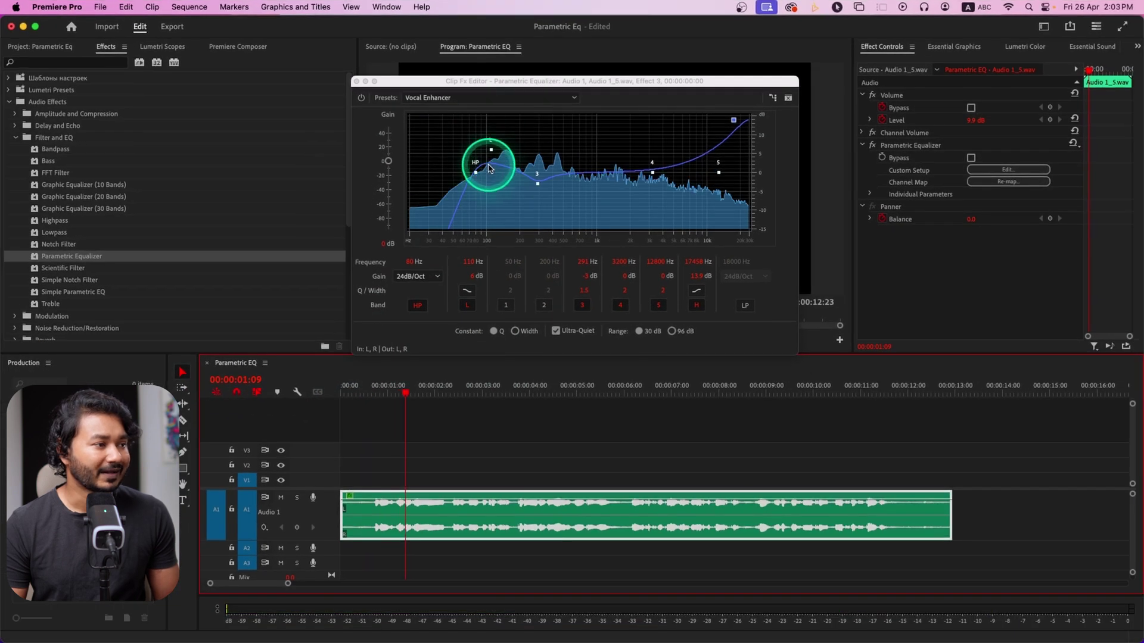
drag(491, 149, 493, 155)
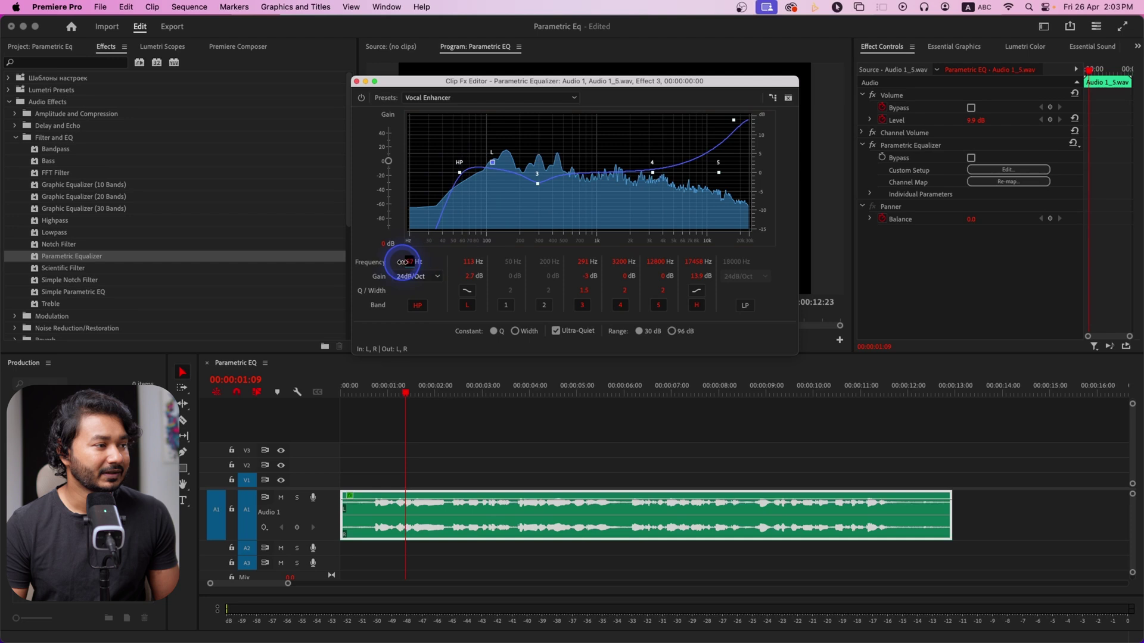
drag(404, 262, 408, 262)
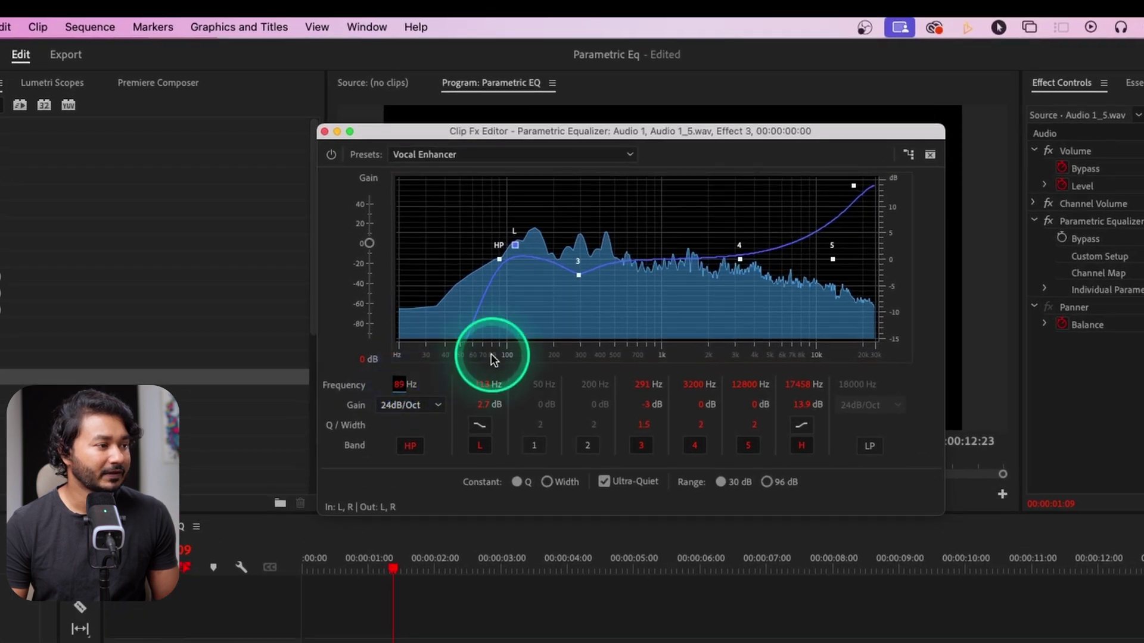
drag(517, 245, 520, 251)
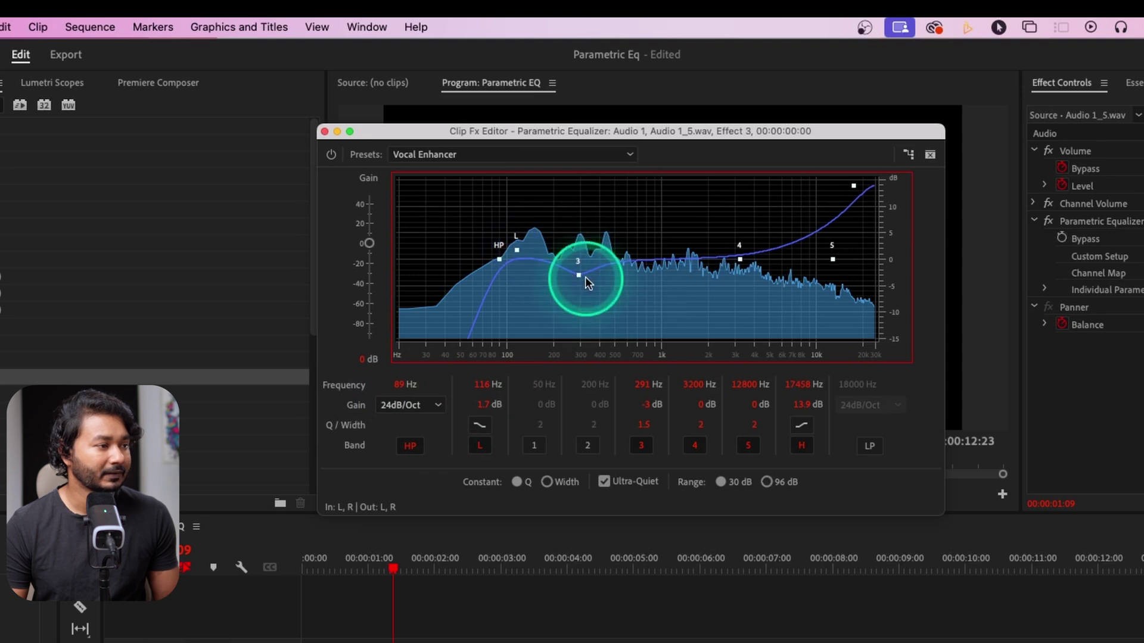
drag(571, 268, 551, 268)
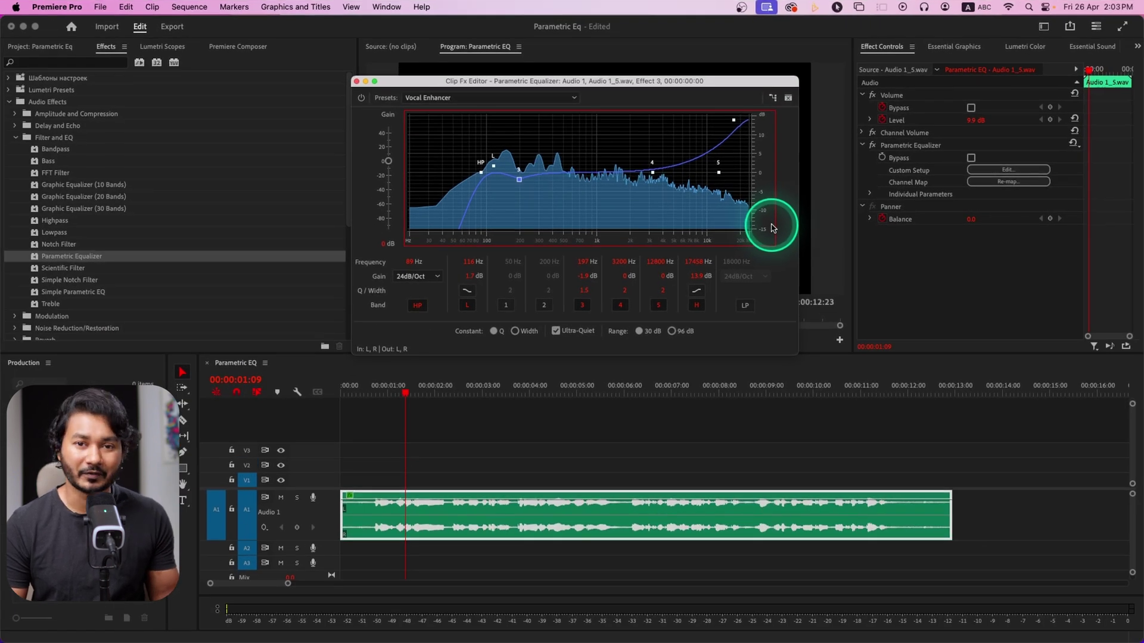
click(375, 393)
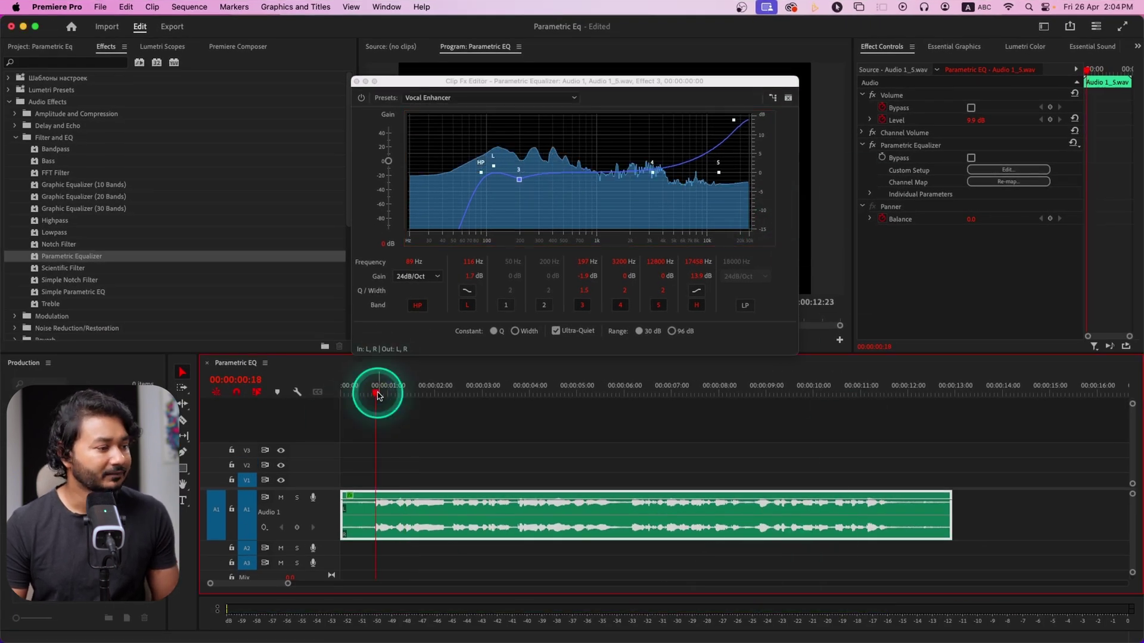
key(space)
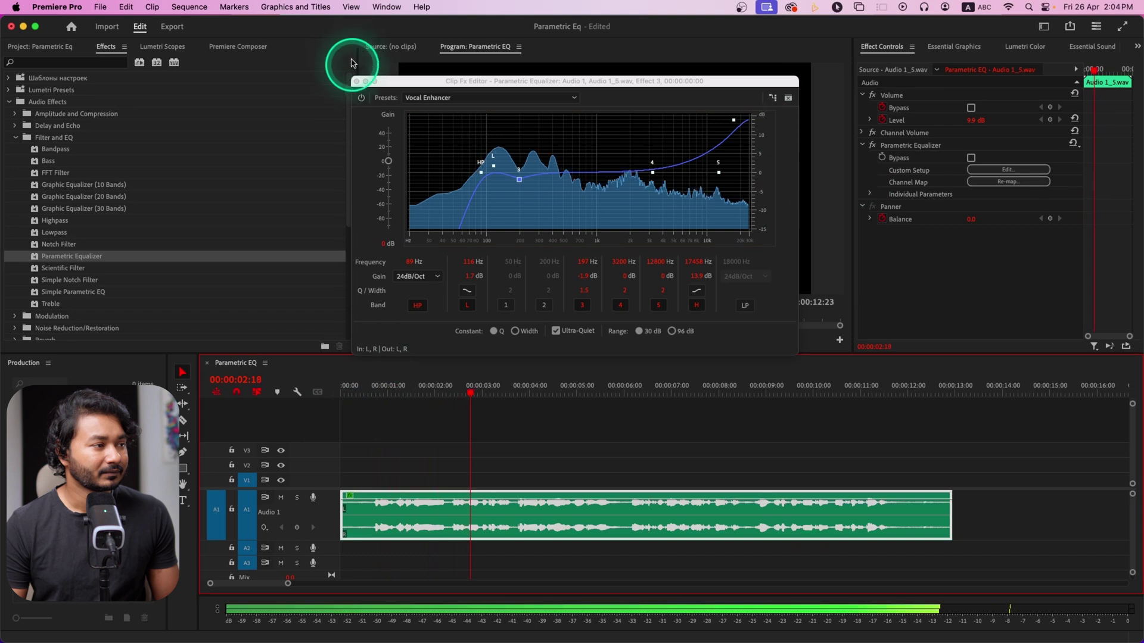
key(space)
click(362, 97)
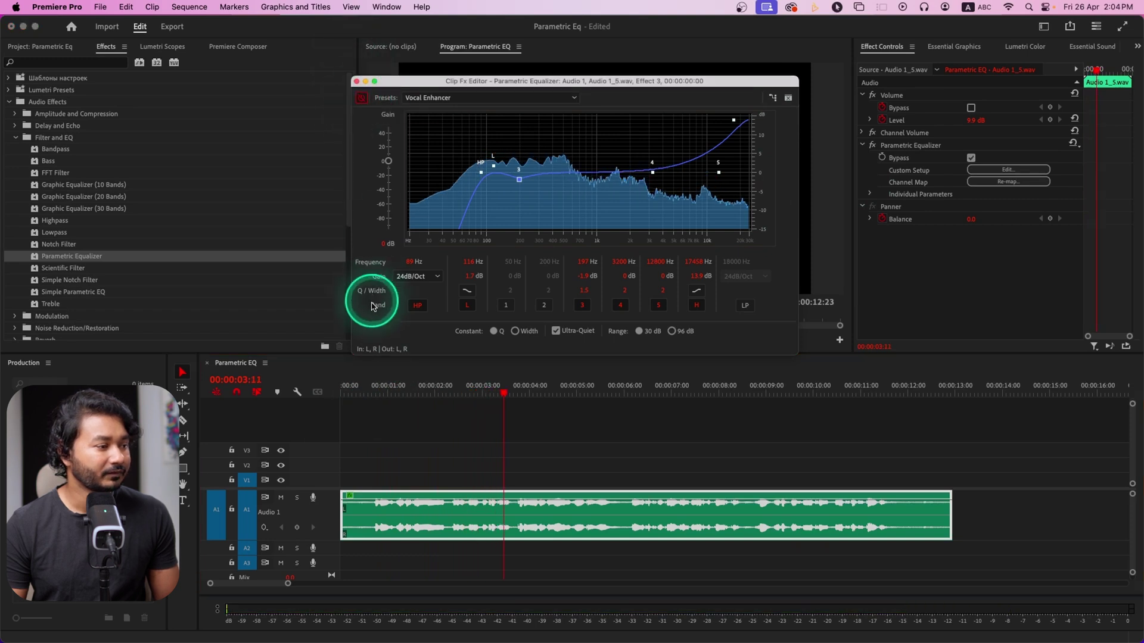
click(364, 390)
key(space)
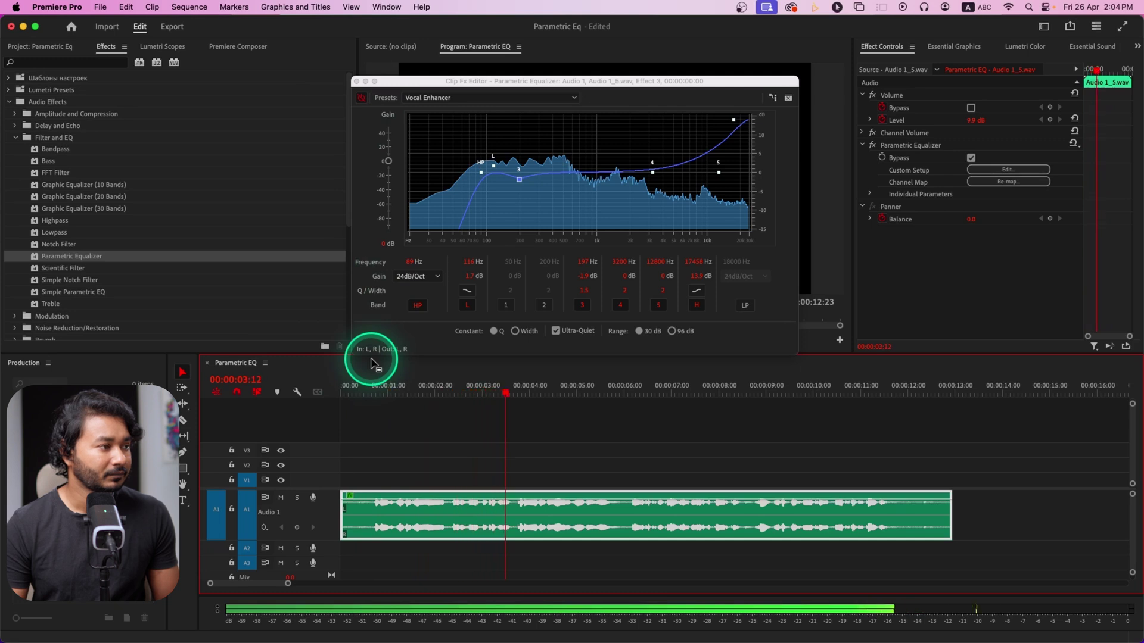
click(371, 411)
key(space)
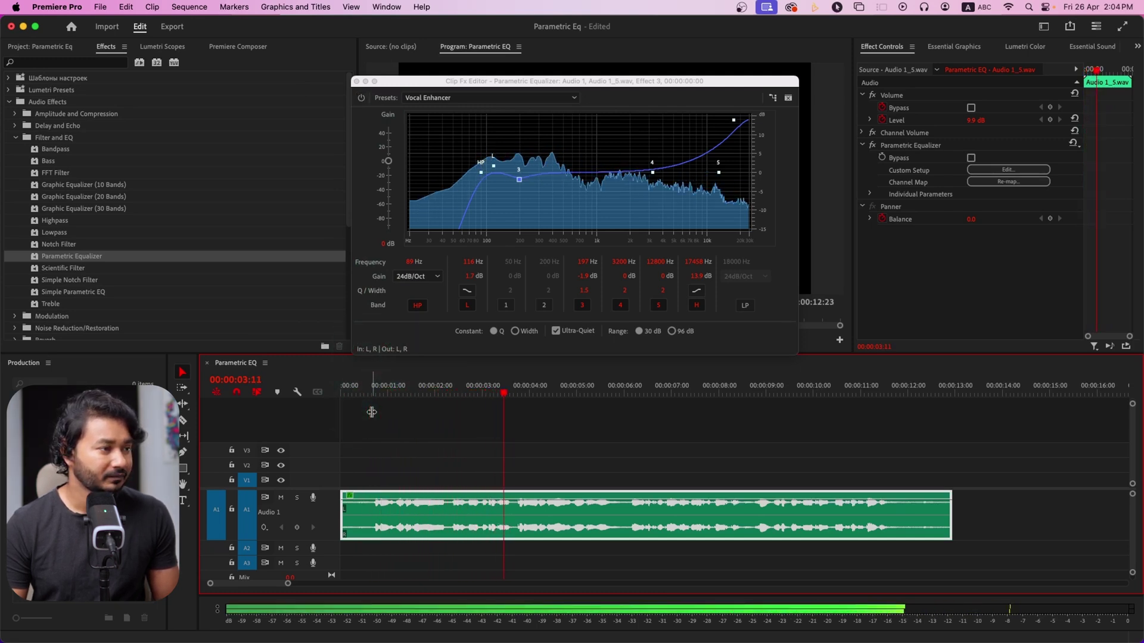
key(space)
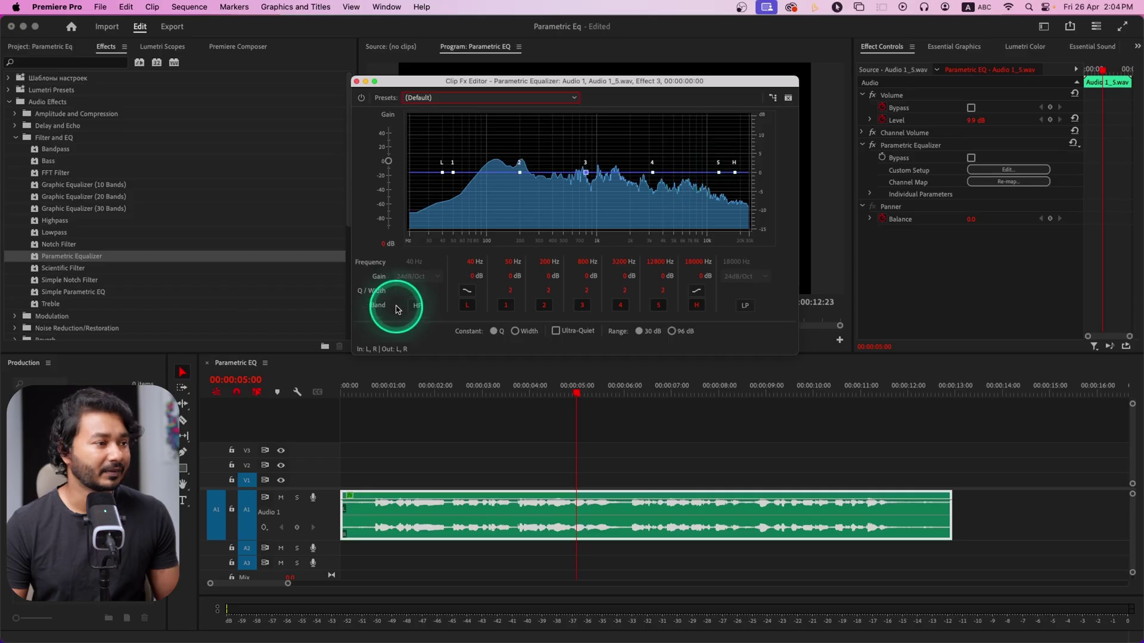
Step: Switch on the first equalizer's high-pass band
click(416, 306)
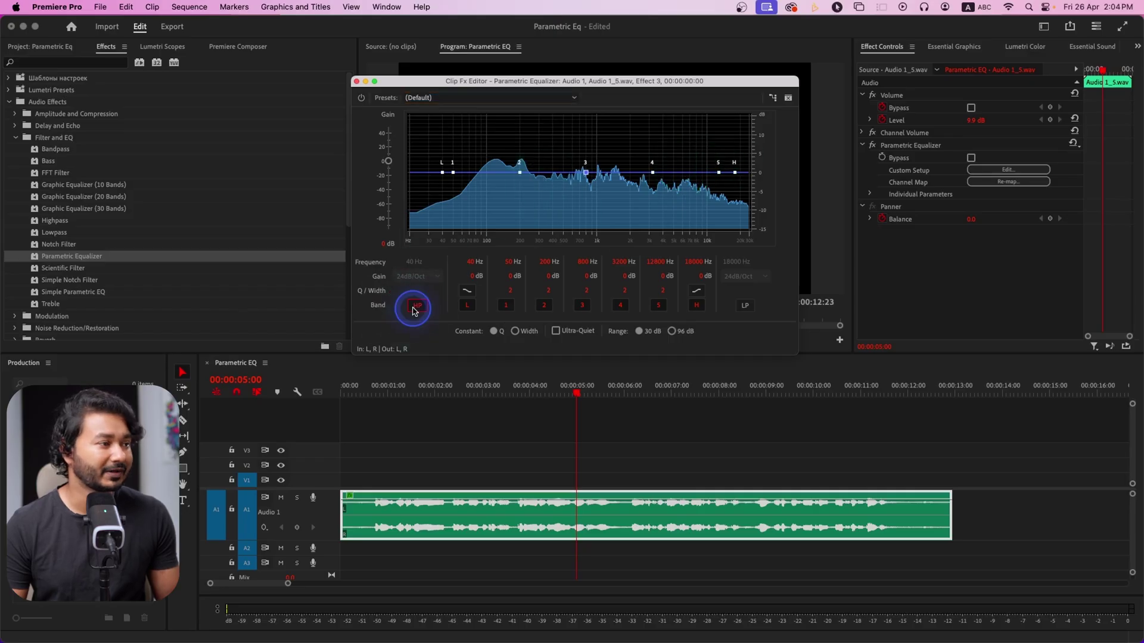
Step: Add a second Parametric Equalizer to the voice-over clip and apply its Vocal Enhancer preset
click(97, 257)
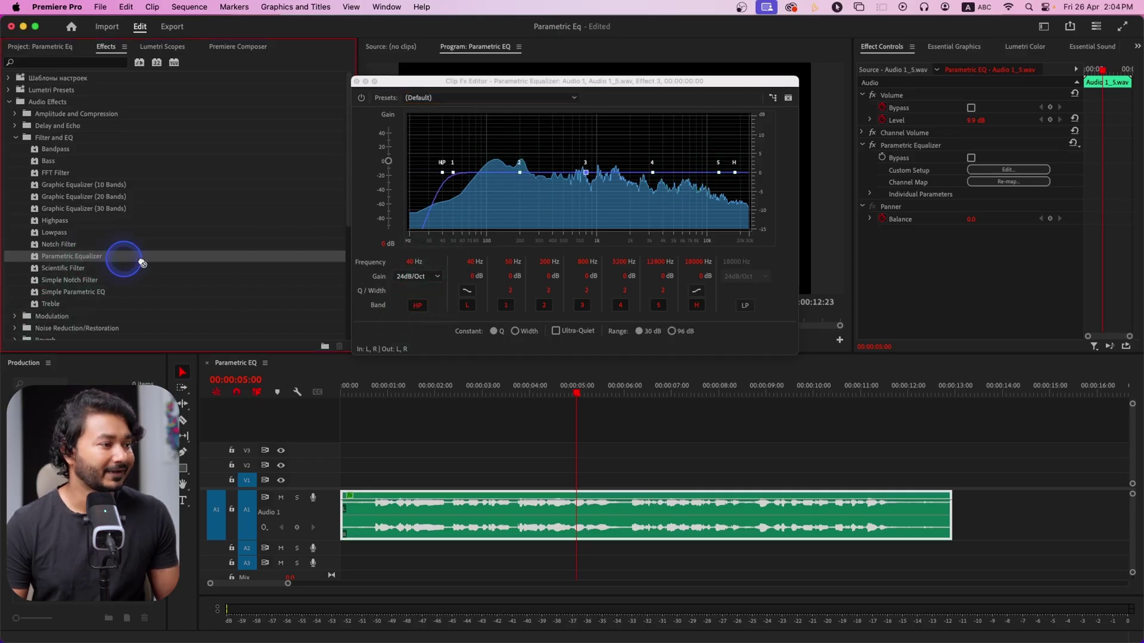
drag(480, 471, 485, 498)
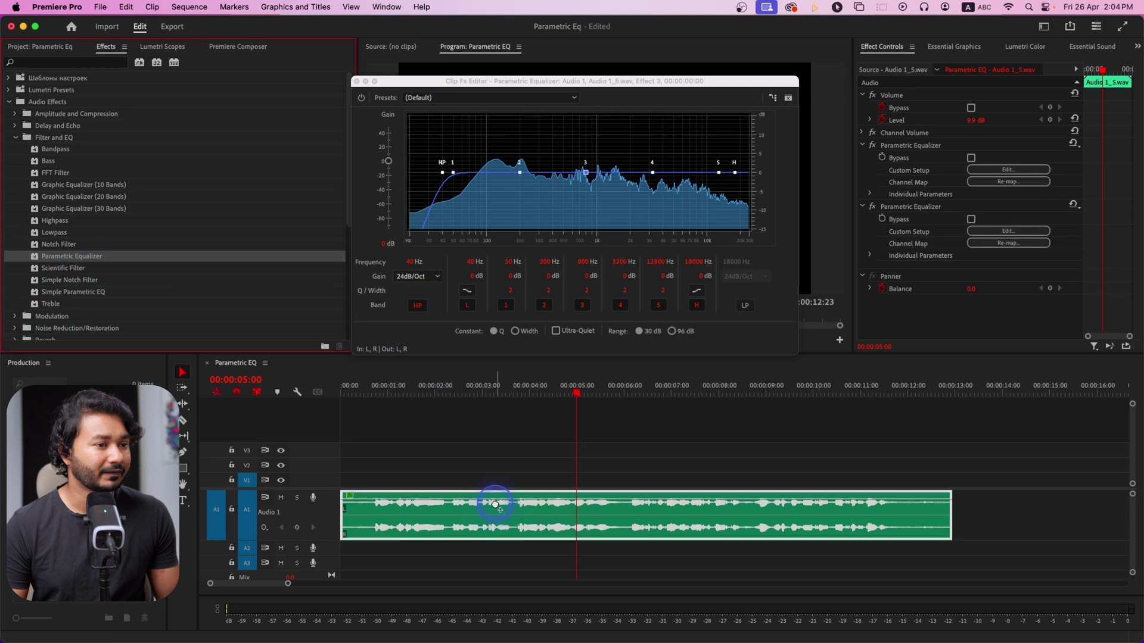
click(1007, 231)
click(493, 97)
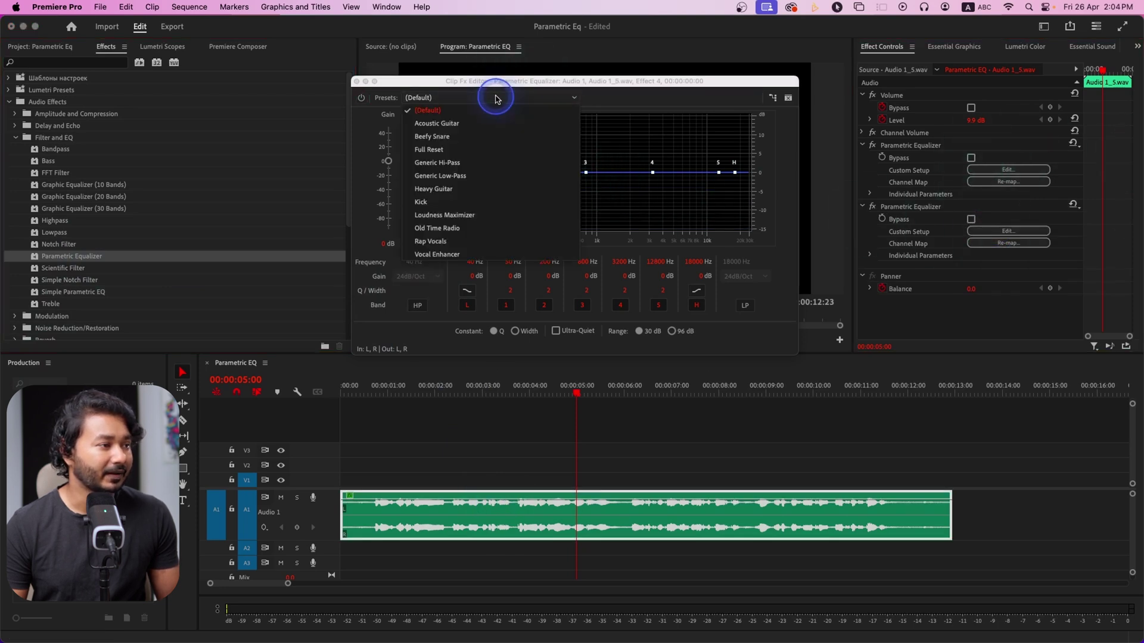
click(472, 253)
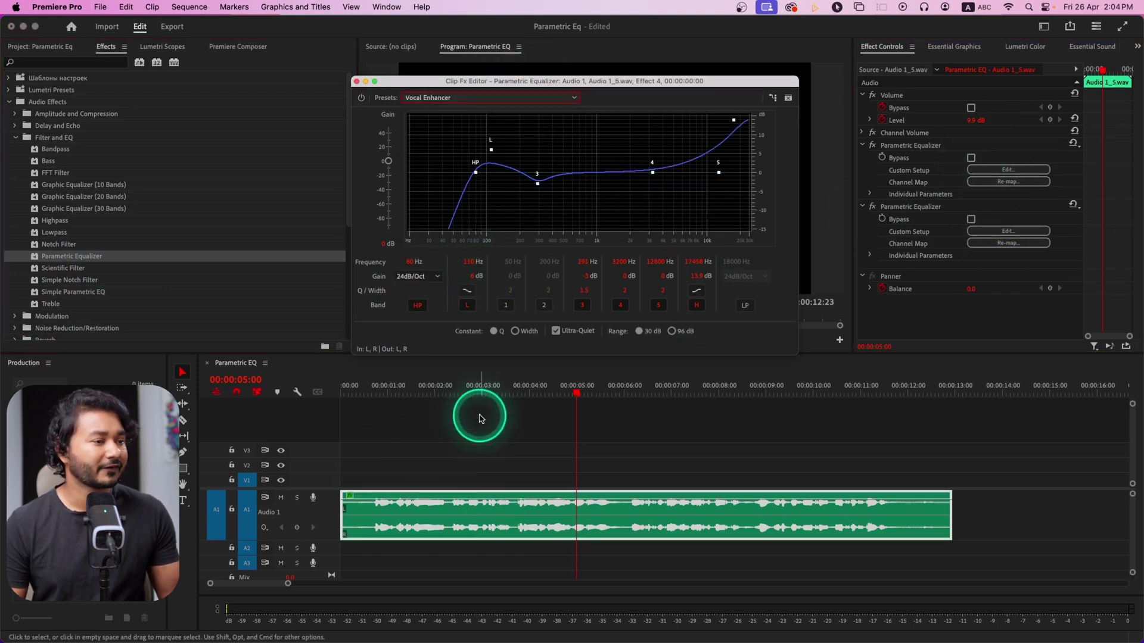